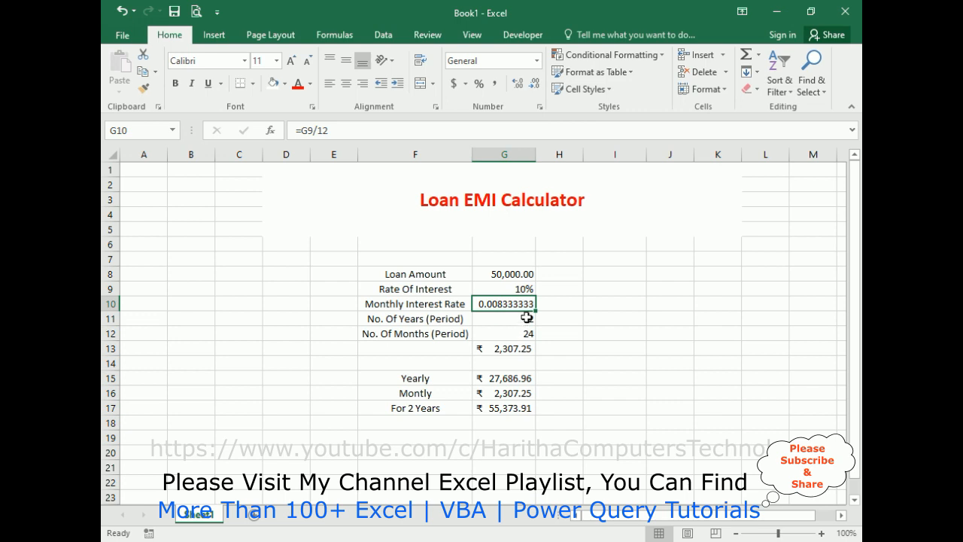
pyautogui.press('BackSpace')
pyautogui.write('5')
pyautogui.press('Return')
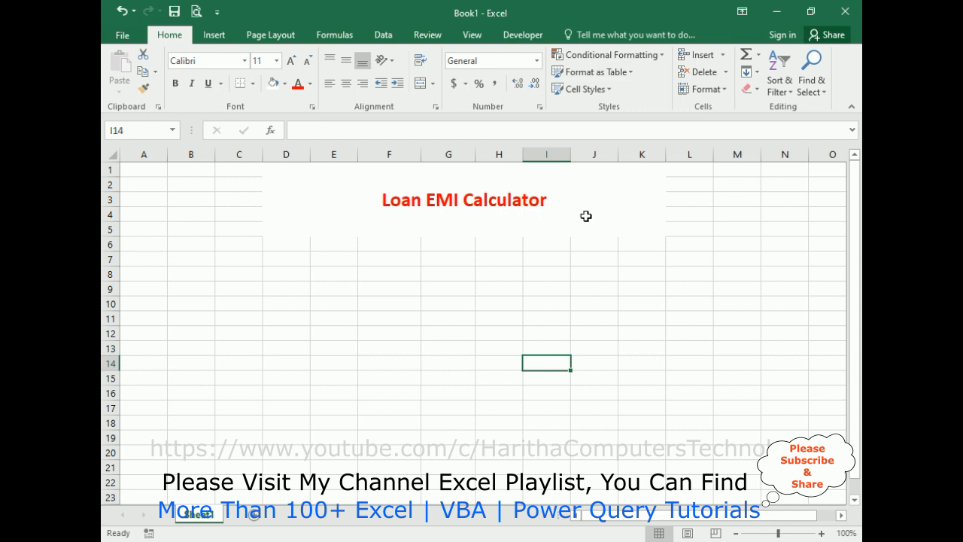
# Step: Enter the labels "Loan Amount" in F8 and "Rate Of Interest" in F9
pyautogui.click(377, 276)
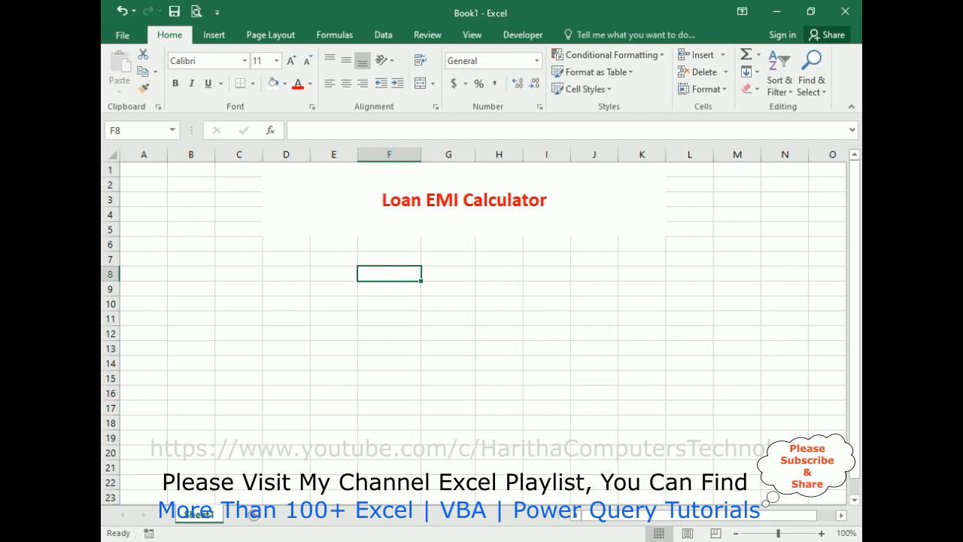
pyautogui.write('Loan')
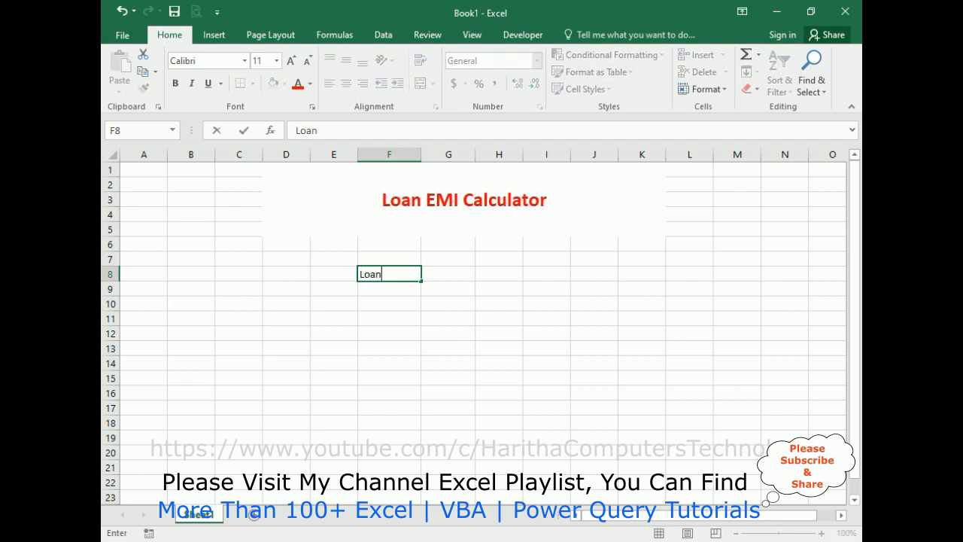
pyautogui.write(' Amount')
pyautogui.press('Return')
pyautogui.write('Ra')
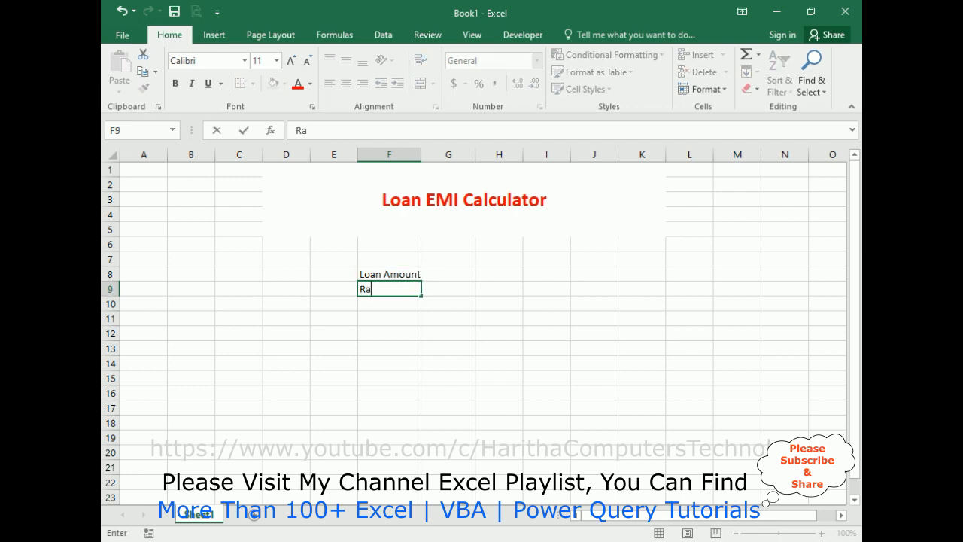
pyautogui.write('te Of Interest')
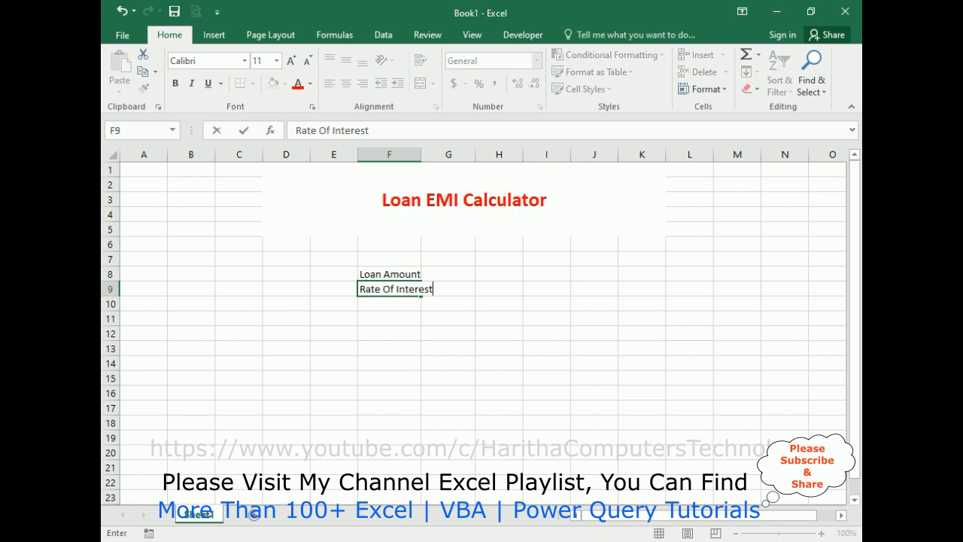
pyautogui.press('Return')
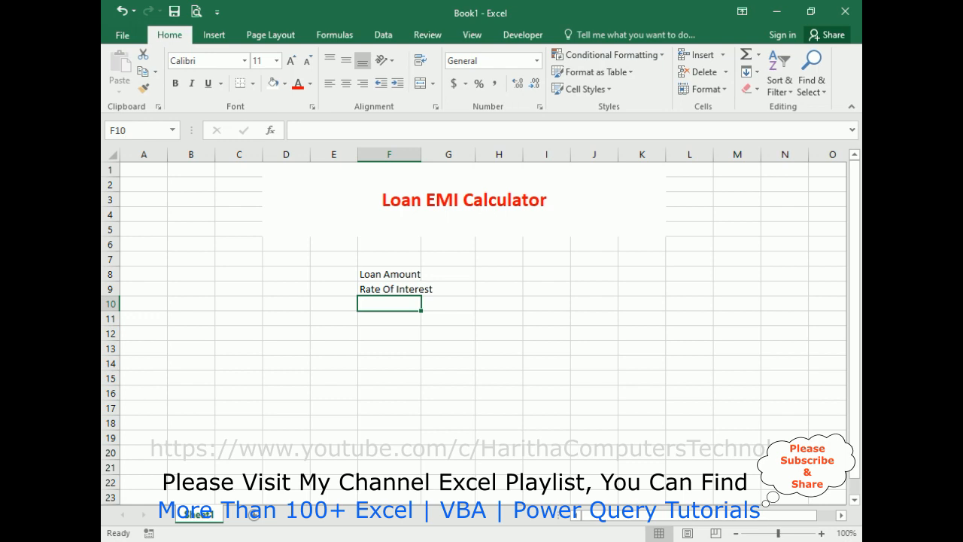
# Step: Enter the labels "Monthly Interest Rate" in F10 and "No. Of Years (Period)" in F11
pyautogui.write('Monthly')
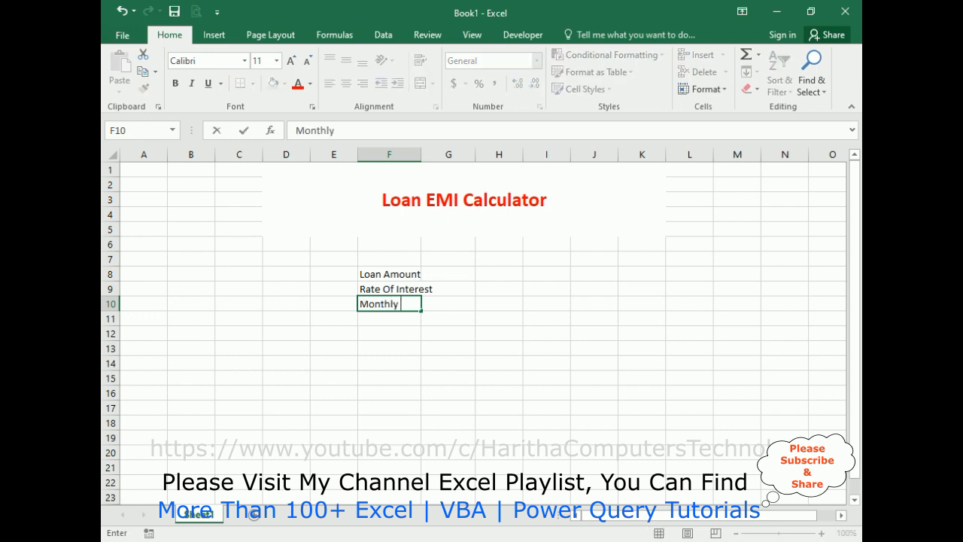
pyautogui.write(' Interest Rate')
pyautogui.press('Return')
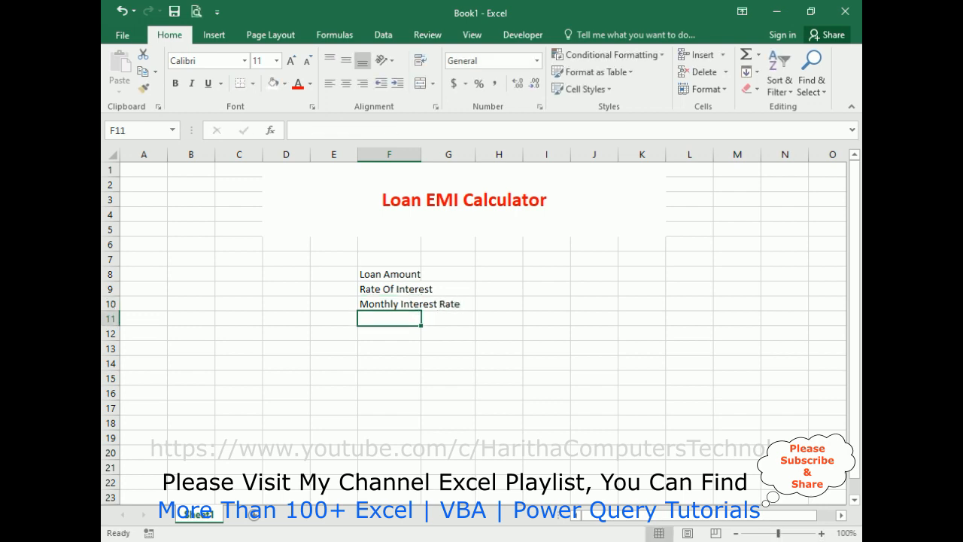
pyautogui.write('No. Of Ye')
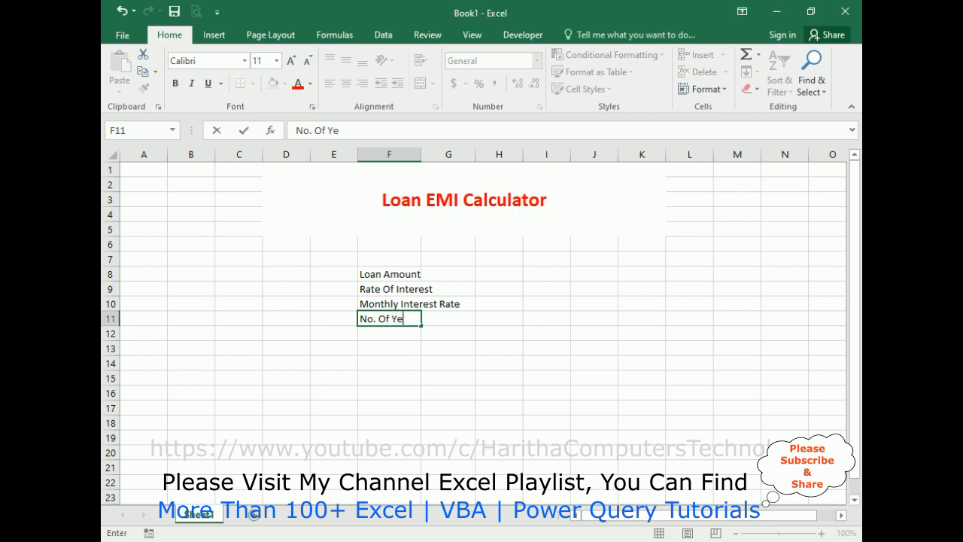
pyautogui.write('ars (Period')
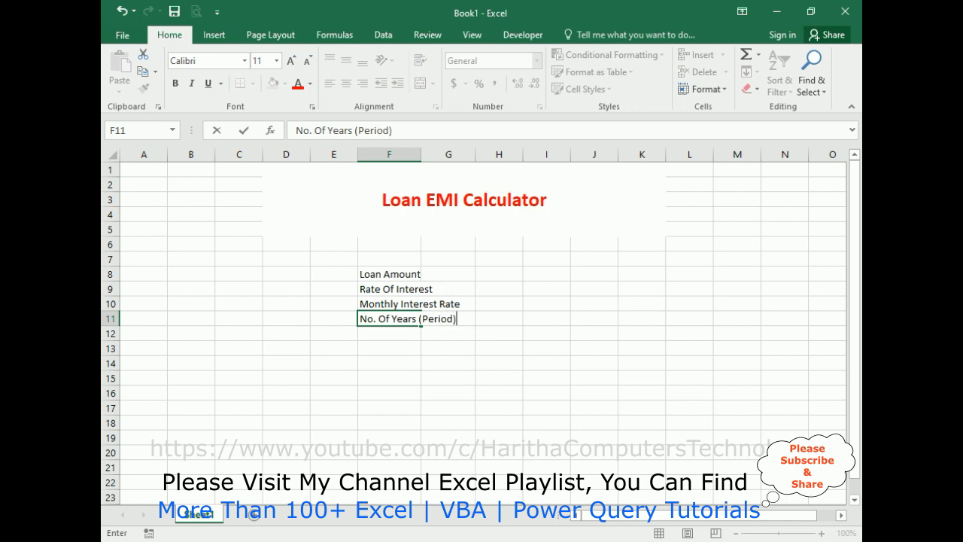
pyautogui.press('Return')
# Step: Enter the label "No. Of Months (Period)" in F12 and fit column F's width to its contents
pyautogui.write('NO')
pyautogui.press('BackSpace')
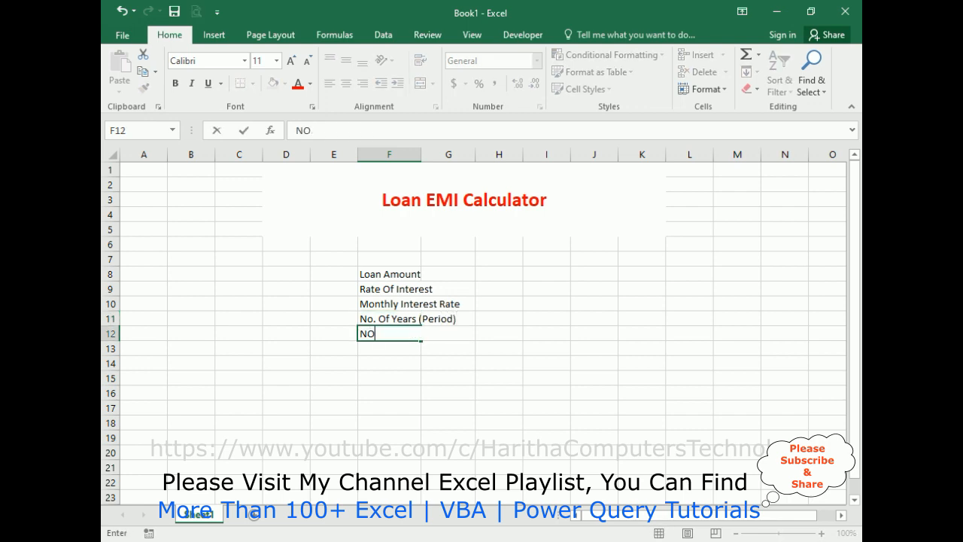
pyautogui.press('BackSpace')
pyautogui.write('o. Of')
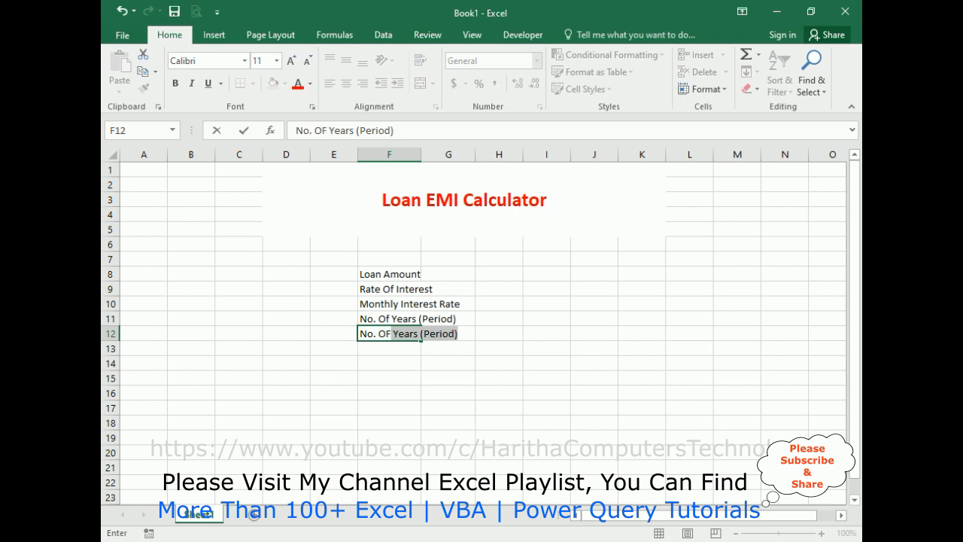
pyautogui.write('f')
pyautogui.press('BackSpace')
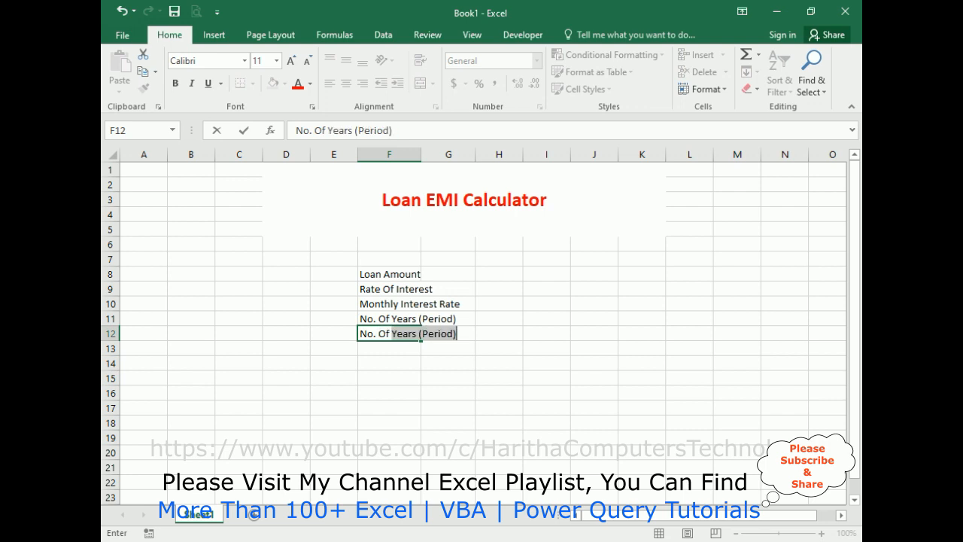
pyautogui.write('Months (PERIO')
pyautogui.press('BackSpace')
pyautogui.press('BackSpace')
pyautogui.press('BackSpace')
pyautogui.press('BackSpace')
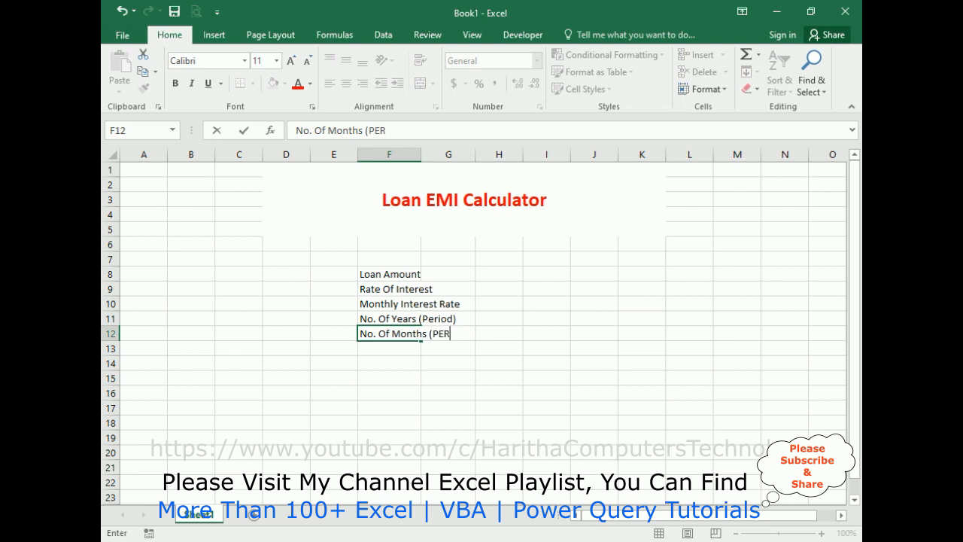
pyautogui.press('BackSpace')
pyautogui.write('Per')
pyautogui.press('BackSpace')
pyautogui.press('BackSpace')
pyautogui.press('BackSpace')
pyautogui.write('Period')
pyautogui.press('Return')
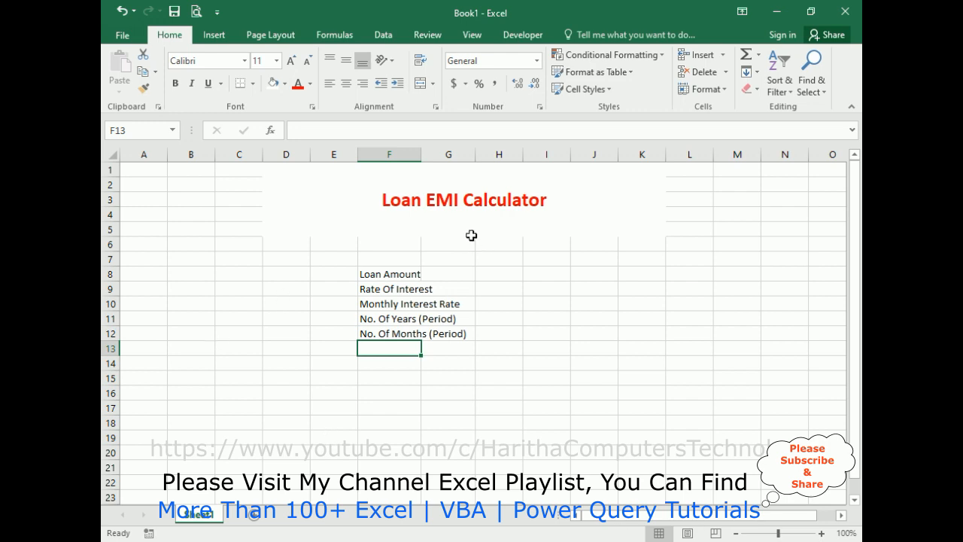
pyautogui.doubleClick(421, 154)
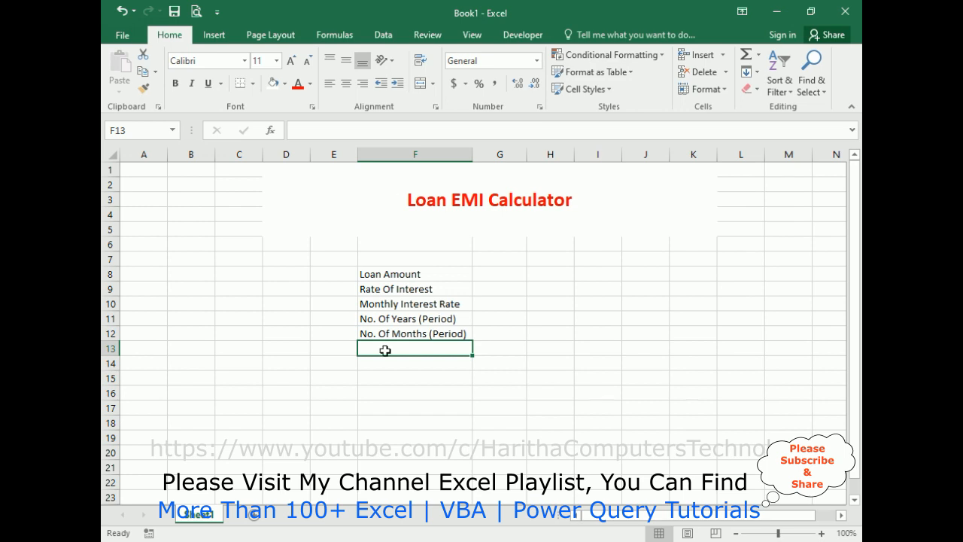
# Step: Enter the result labels "Yearly" in F15 and "Montly" in F16
pyautogui.click(409, 382)
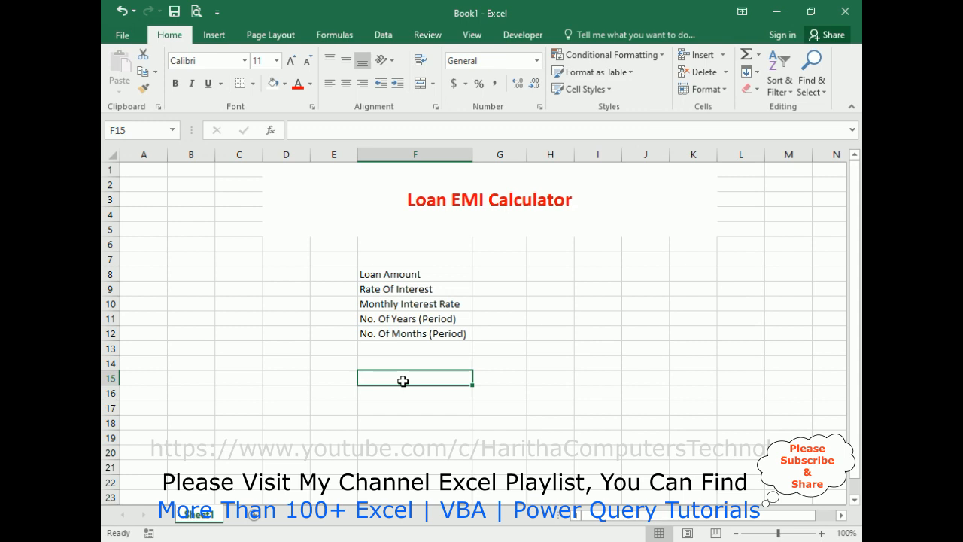
pyautogui.write('Ye')
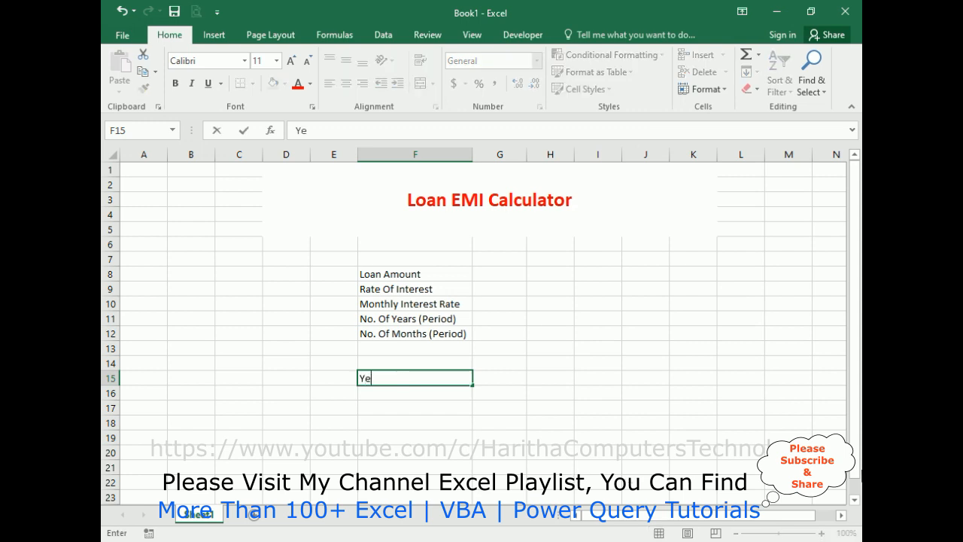
pyautogui.write('arly')
pyautogui.press('Return')
pyautogui.write('Montly')
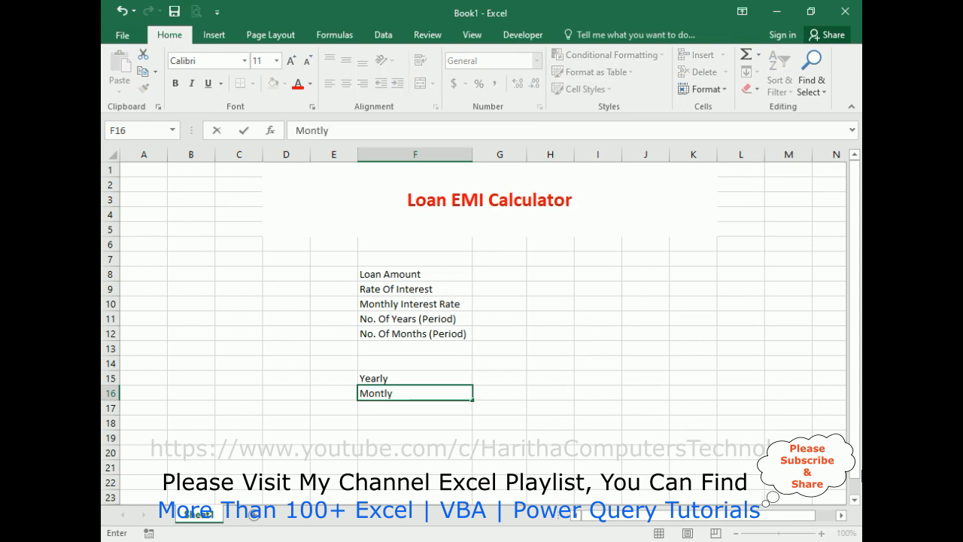
pyautogui.press('Return')
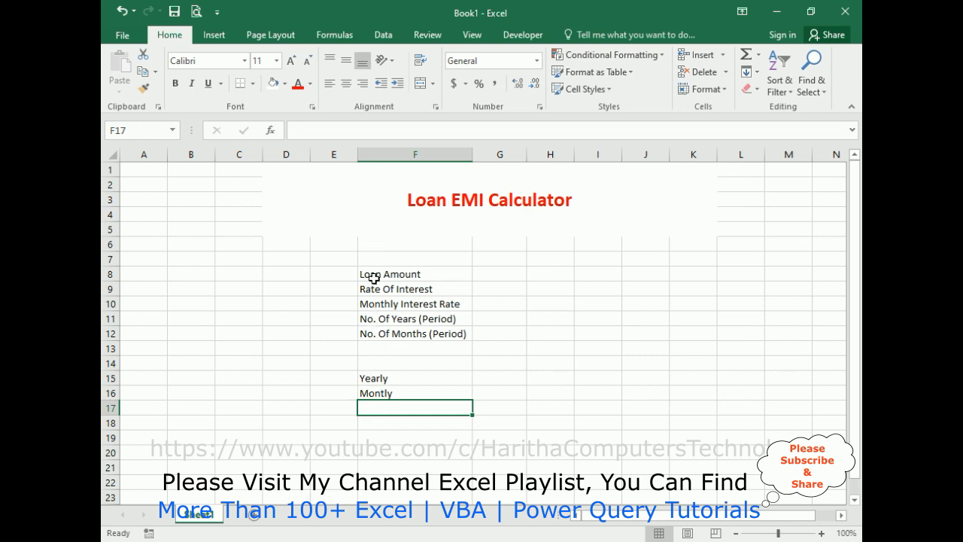
# Step: Center the label cells F8 to F17 horizontally
pyautogui.click(345, 82)
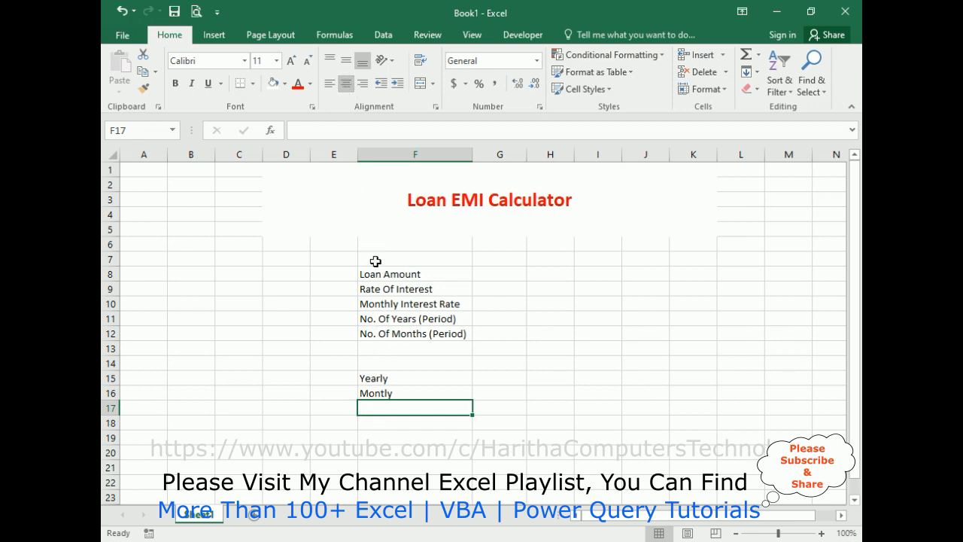
pyautogui.moveTo(369, 274); pyautogui.dragTo(376, 407)
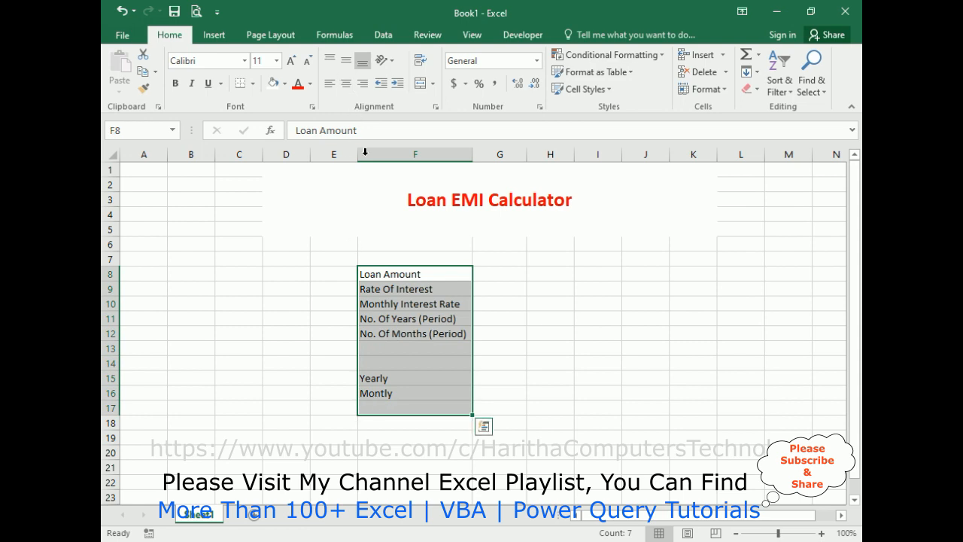
pyautogui.click(346, 83)
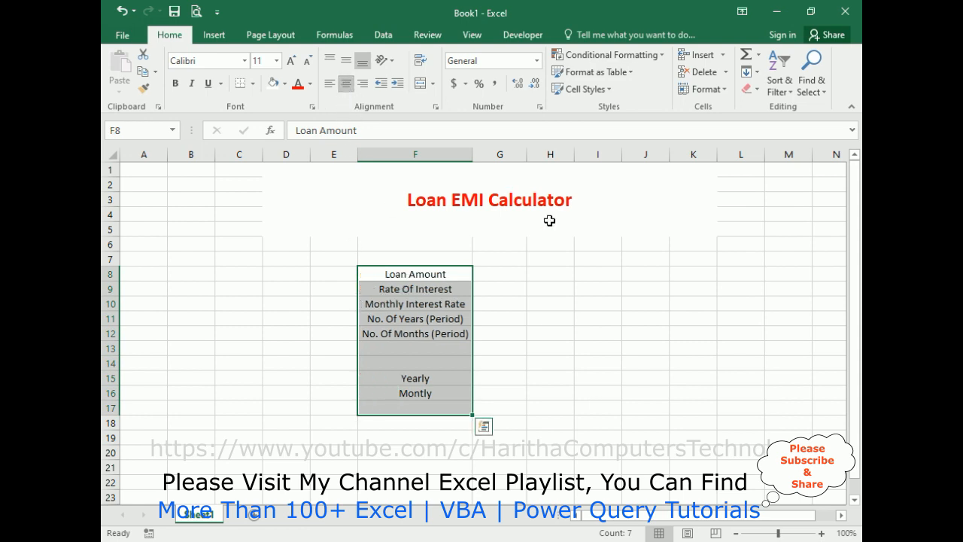
# Step: Enter 80000 as the loan amount in G8
pyautogui.click(499, 276)
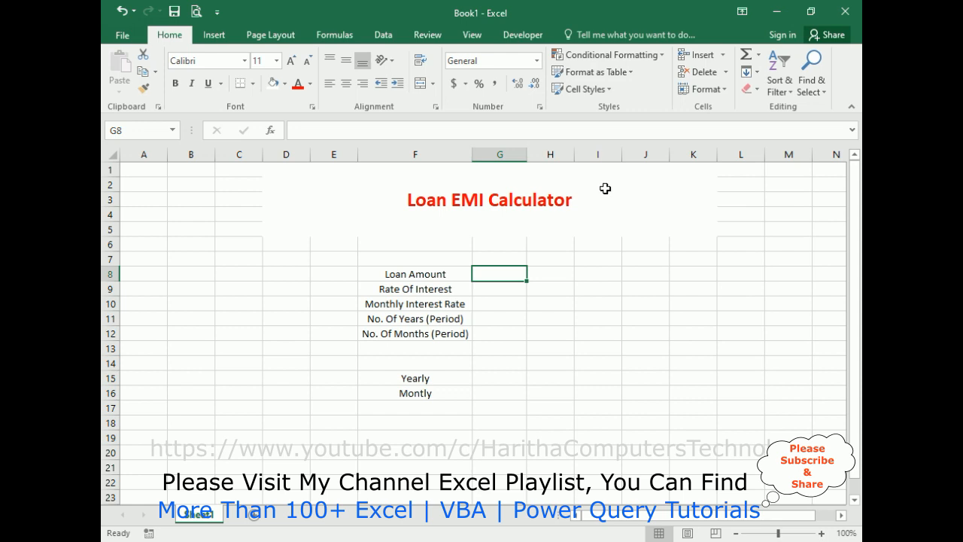
pyautogui.write('80000')
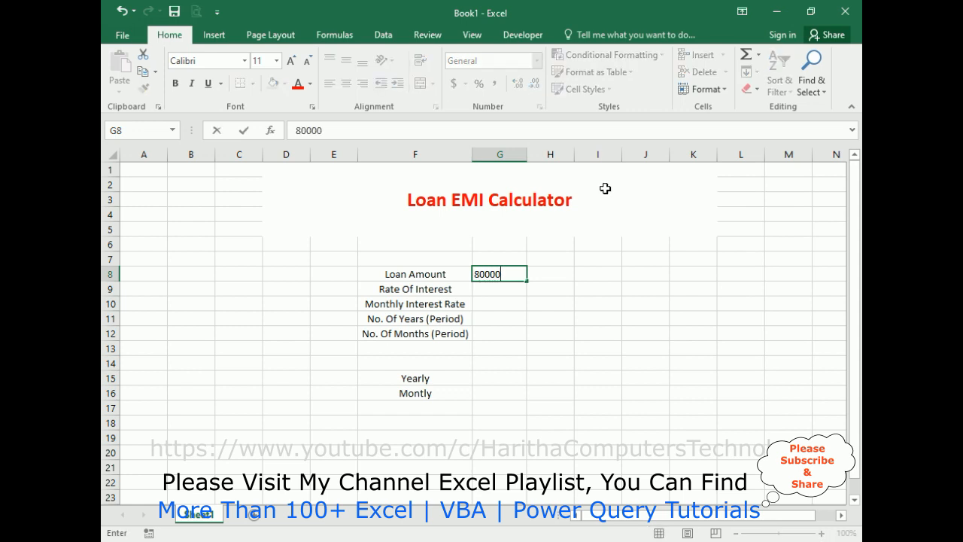
pyautogui.press('Return')
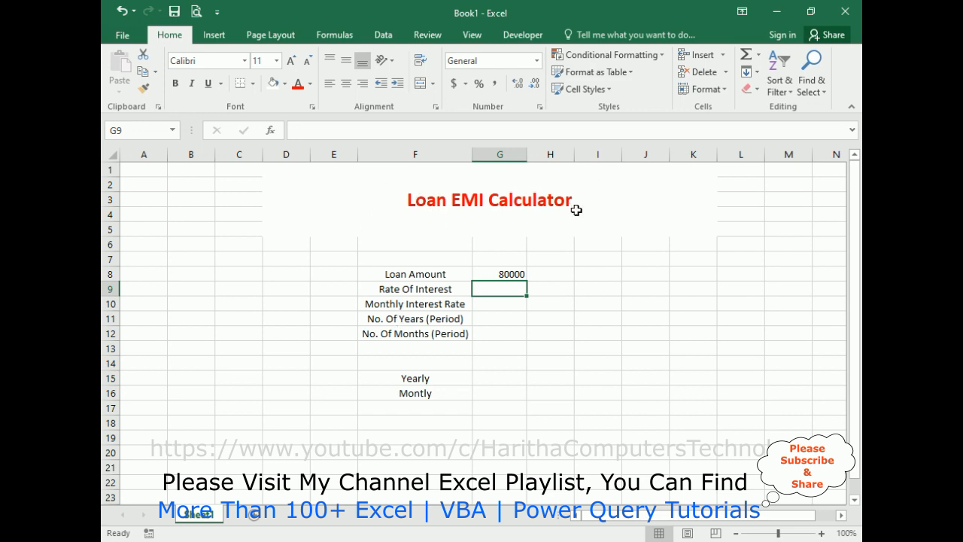
# Step: Format the loan amount in G8 as a Number with 2 decimal places, the 1000 separator and red 1,234.10 style for negatives
pyautogui.click(495, 276)
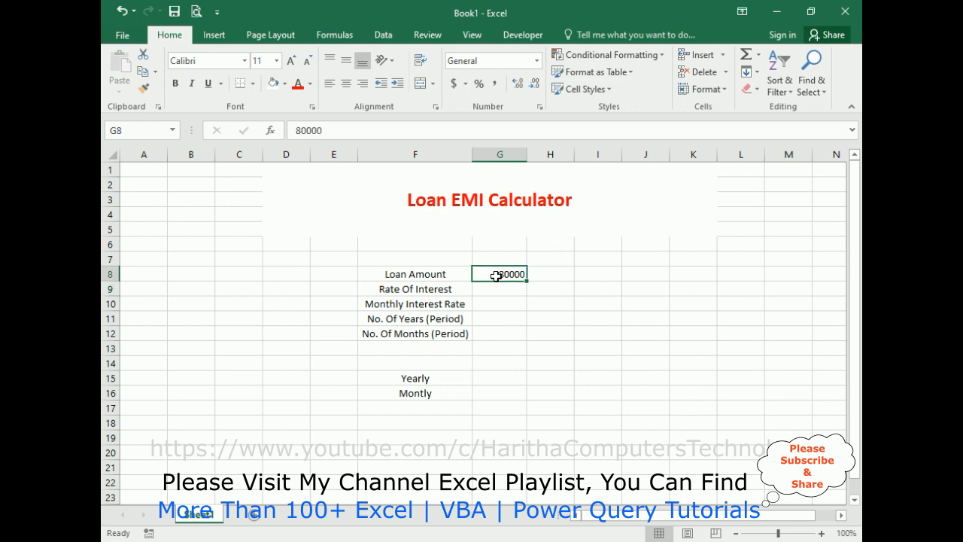
pyautogui.rightClick(496, 276)
pyautogui.click(515, 479)
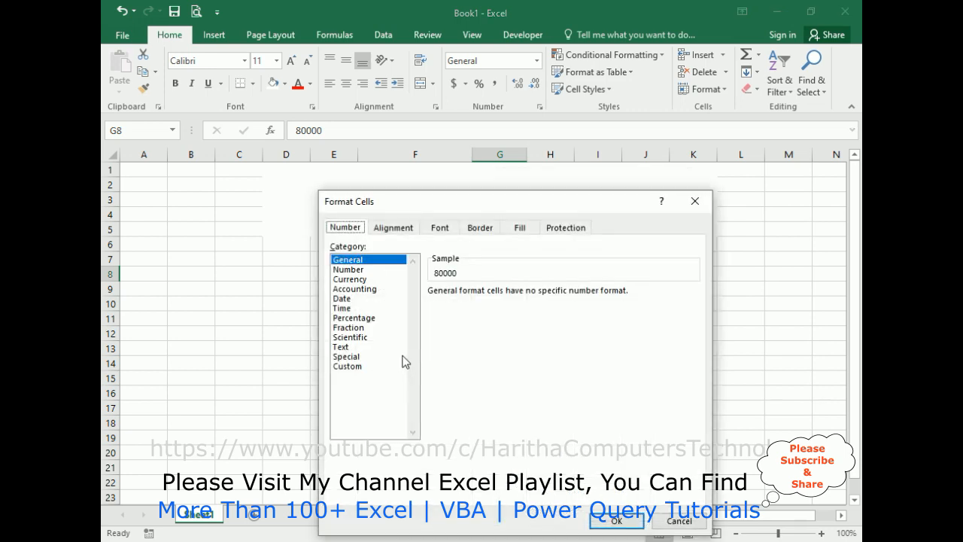
pyautogui.click(348, 269)
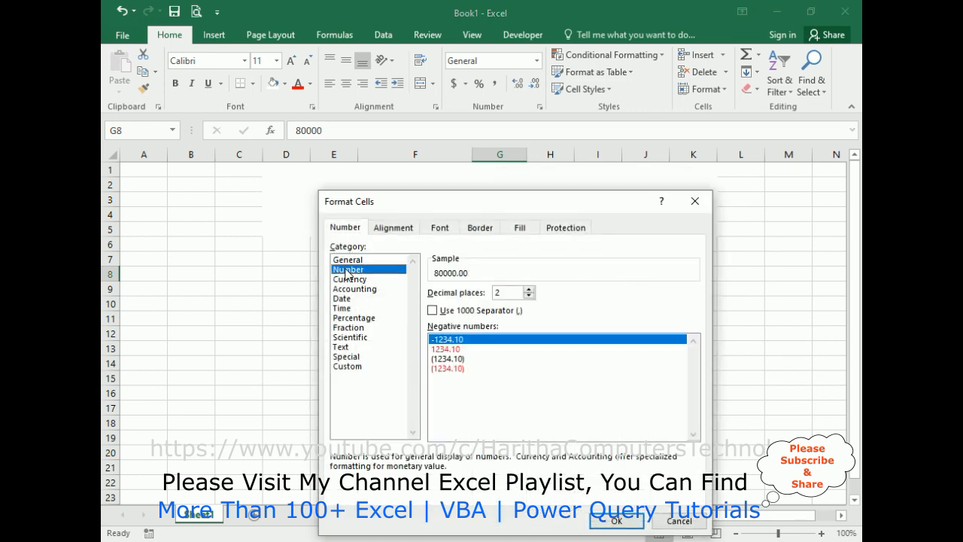
pyautogui.click(437, 349)
pyautogui.click(441, 311)
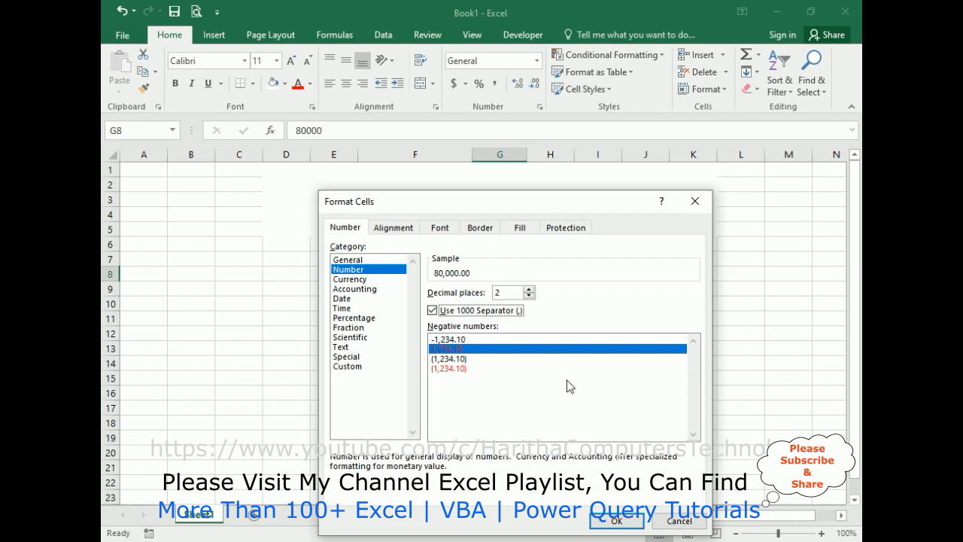
pyautogui.click(616, 521)
# Step: Enter 3% as the rate of interest in G9
pyautogui.click(499, 285)
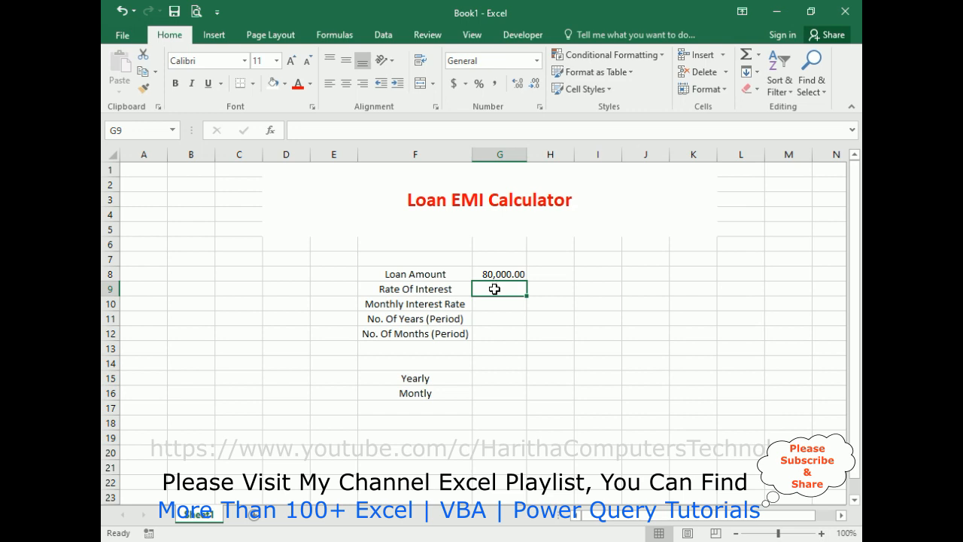
pyautogui.doubleClick(495, 289)
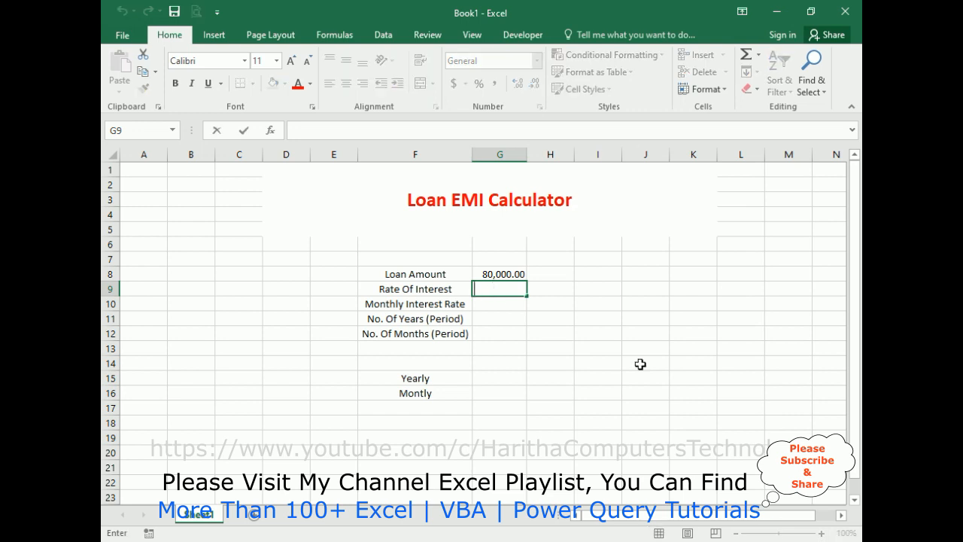
pyautogui.write('3%')
pyautogui.press('Return')
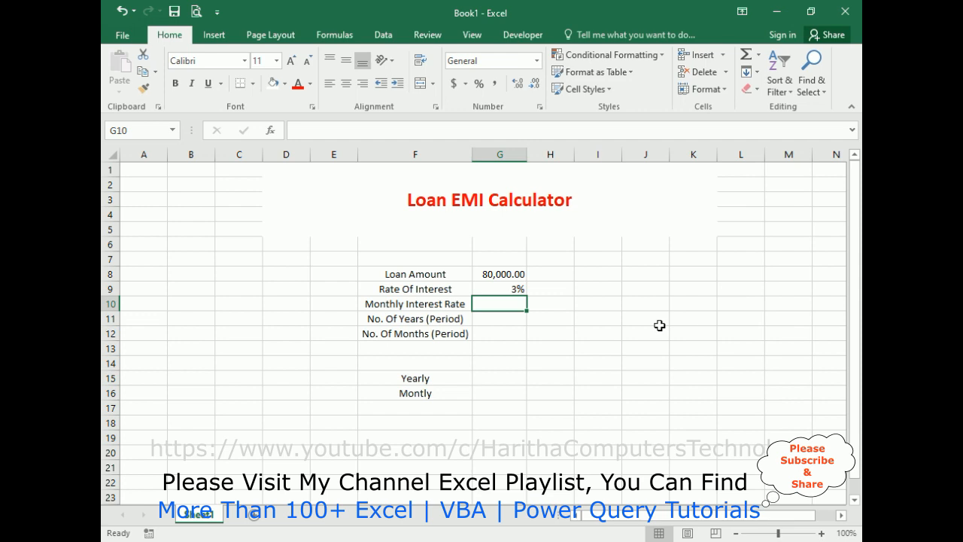
# Step: Calculate the monthly interest rate in G10 with the formula =G9/12
pyautogui.write('=')
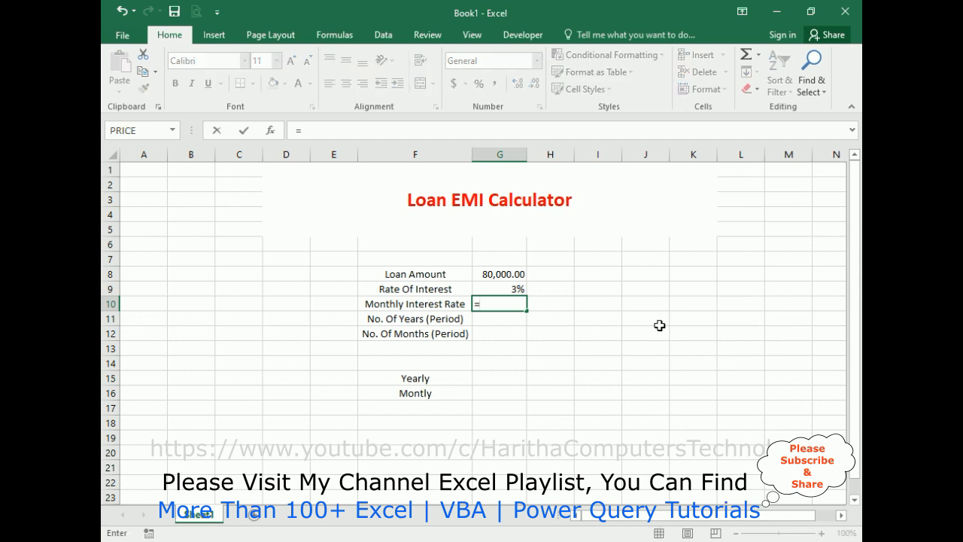
pyautogui.click(519, 287)
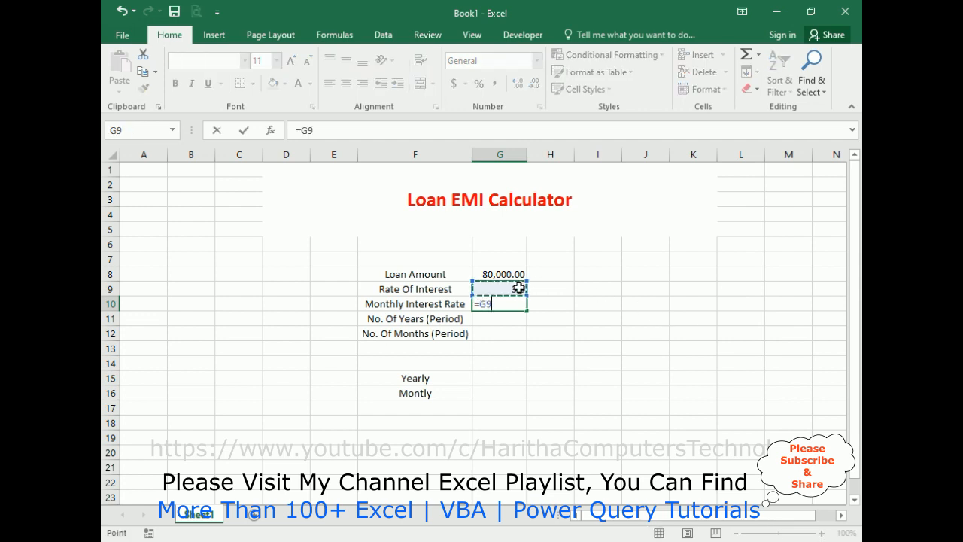
pyautogui.write('/12')
pyautogui.press('Return')
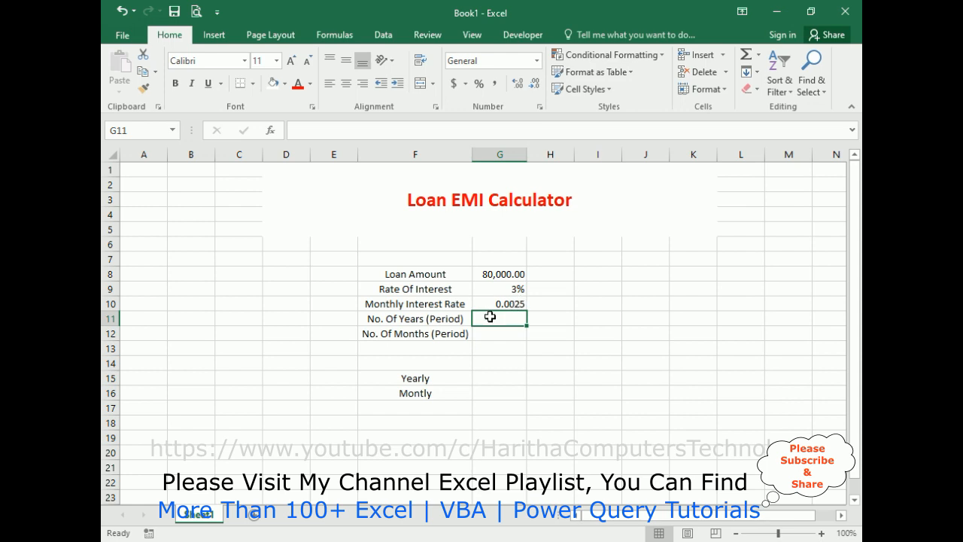
# Step: Enter 3 as the number of years in G11 and calculate the number of months in G12 with =G11*12
pyautogui.write('3')
pyautogui.press('Return')
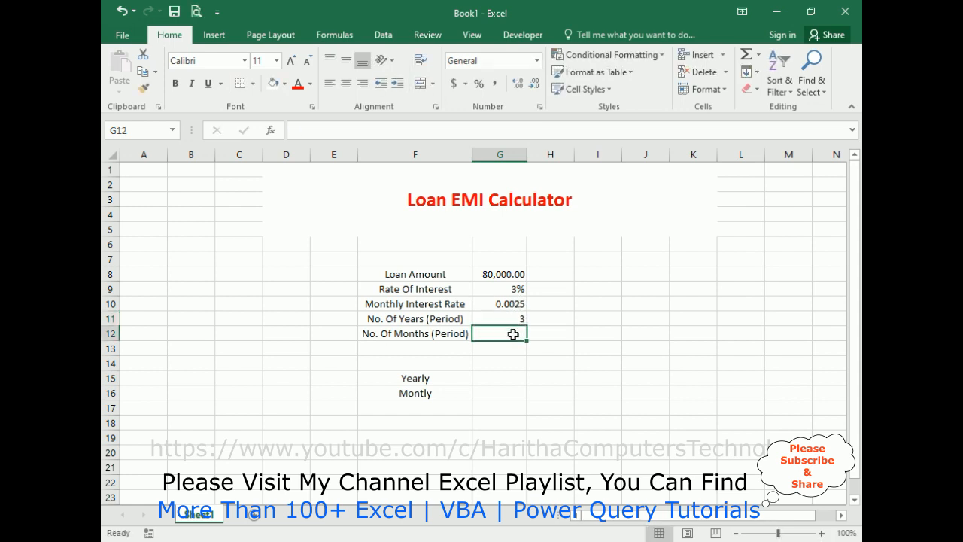
pyautogui.write('=')
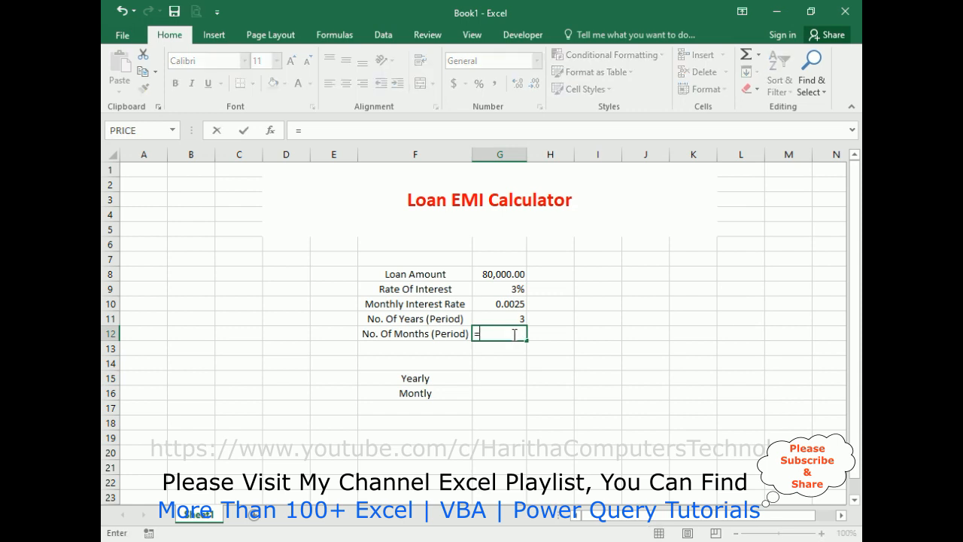
pyautogui.click(514, 317)
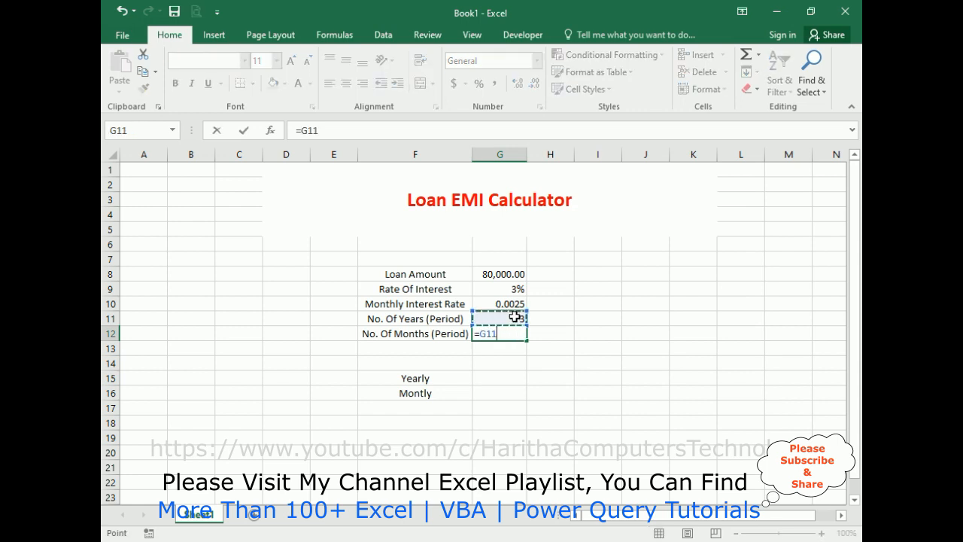
pyautogui.write('*12')
pyautogui.press('Return')
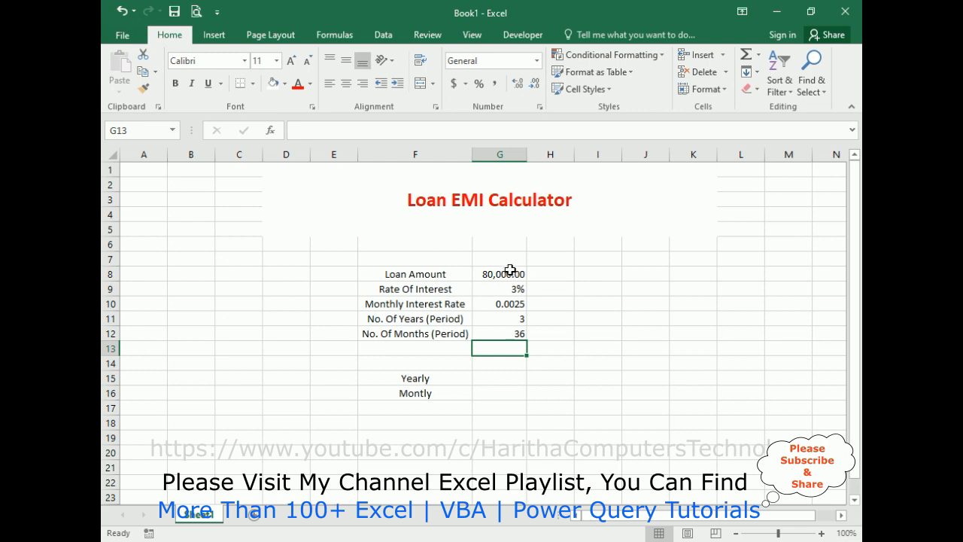
# Step: Calculate the loan payment in G13 with the formula =PMT(G10,G11*12,G8)
pyautogui.doubleClick(497, 350)
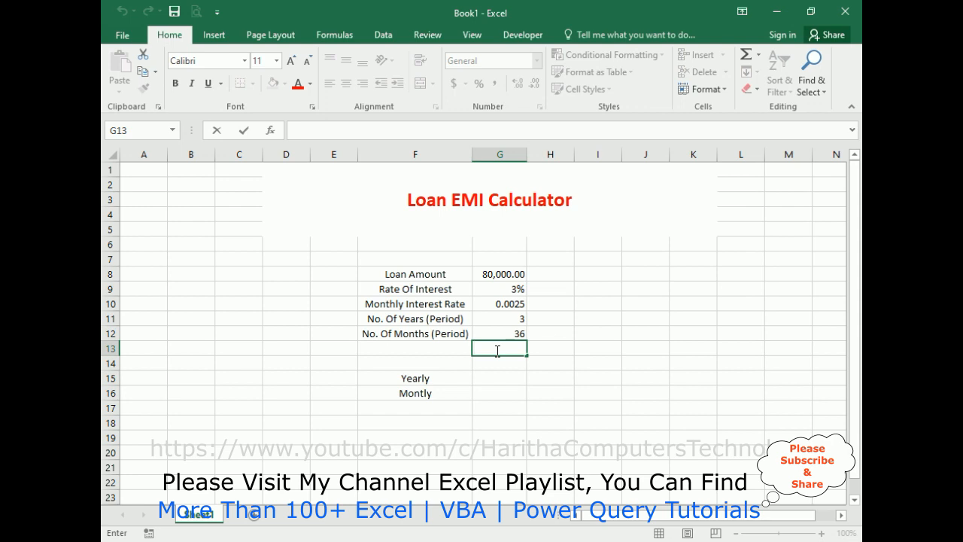
pyautogui.write('=p')
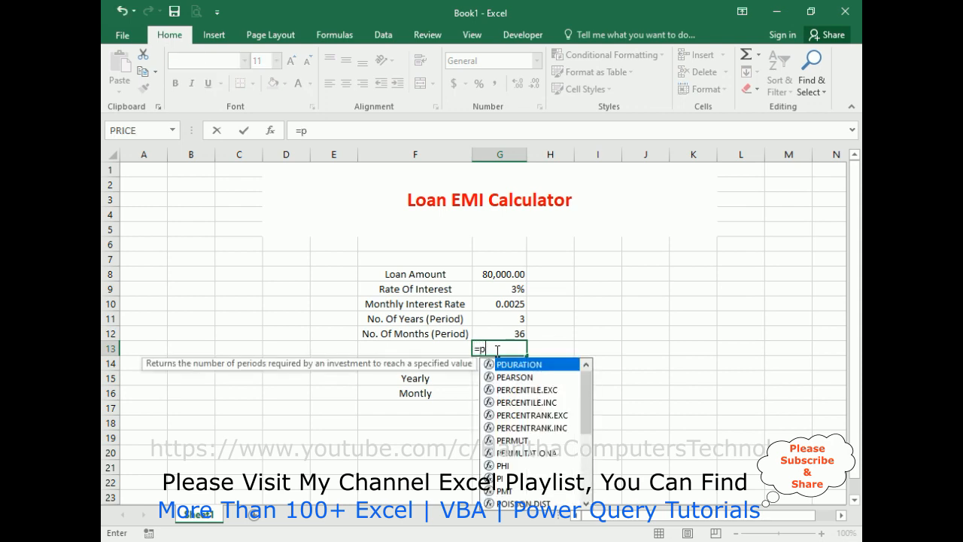
pyautogui.write('mt')
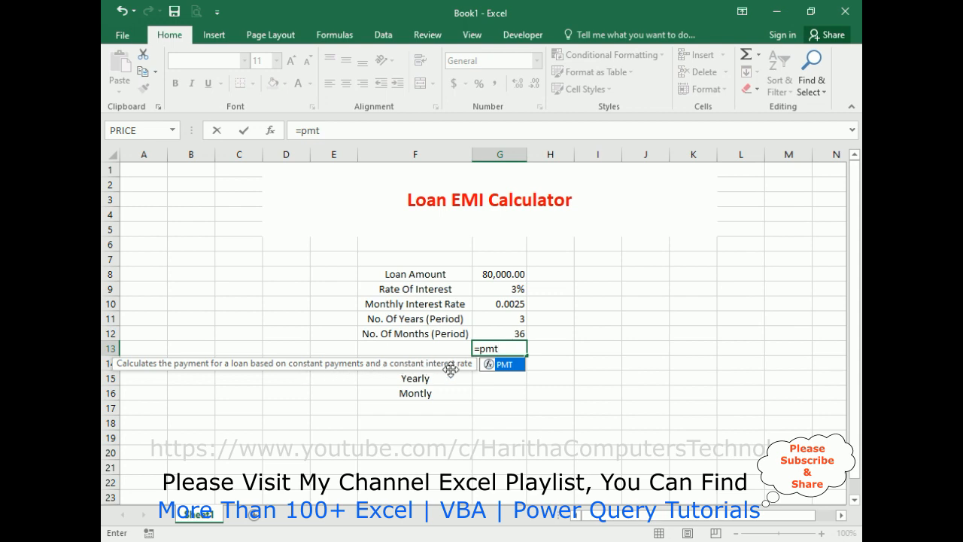
pyautogui.write('(')
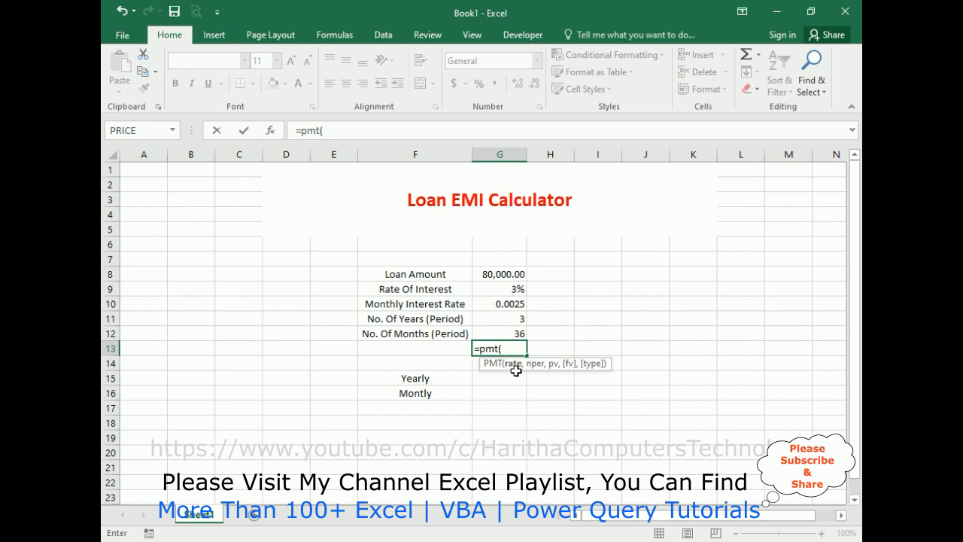
pyautogui.click(515, 305)
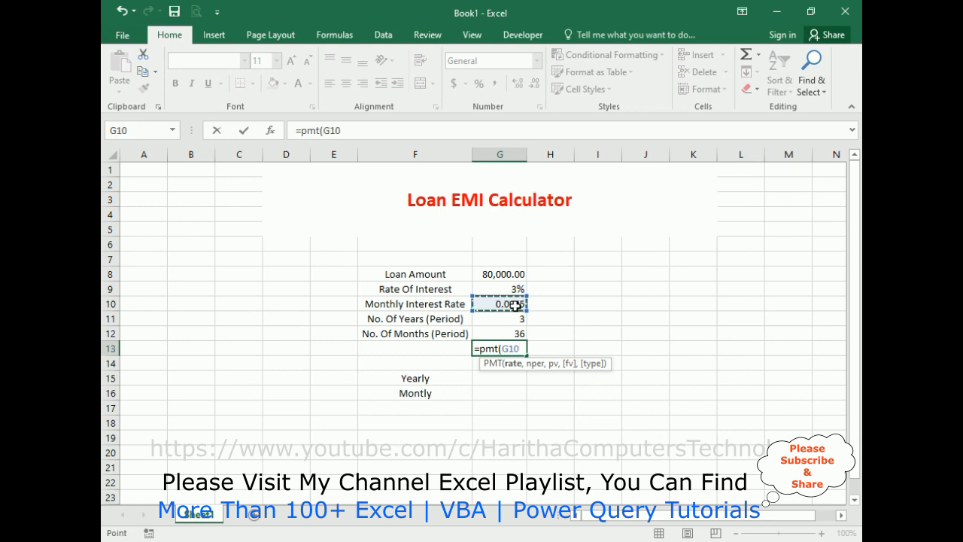
pyautogui.write(',')
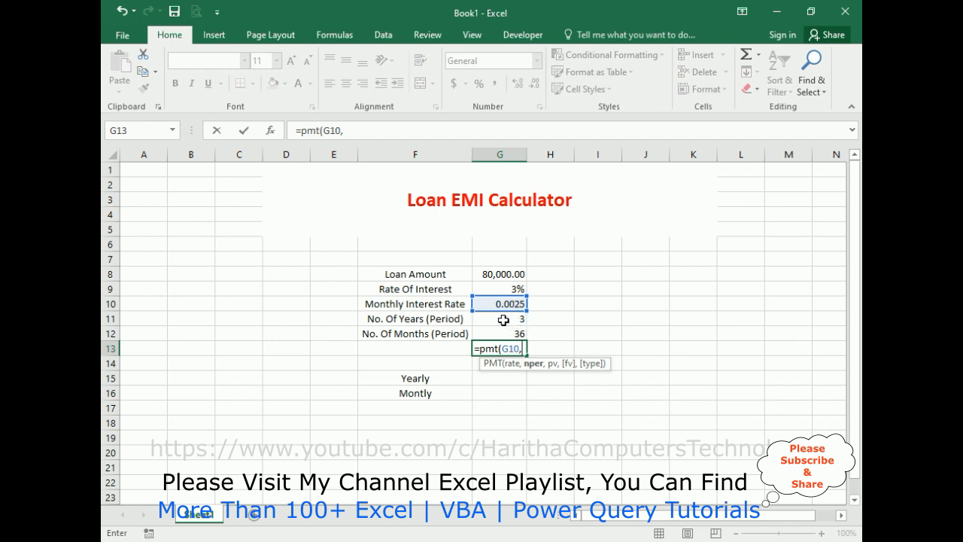
pyautogui.click(503, 319)
pyautogui.write('*12,')
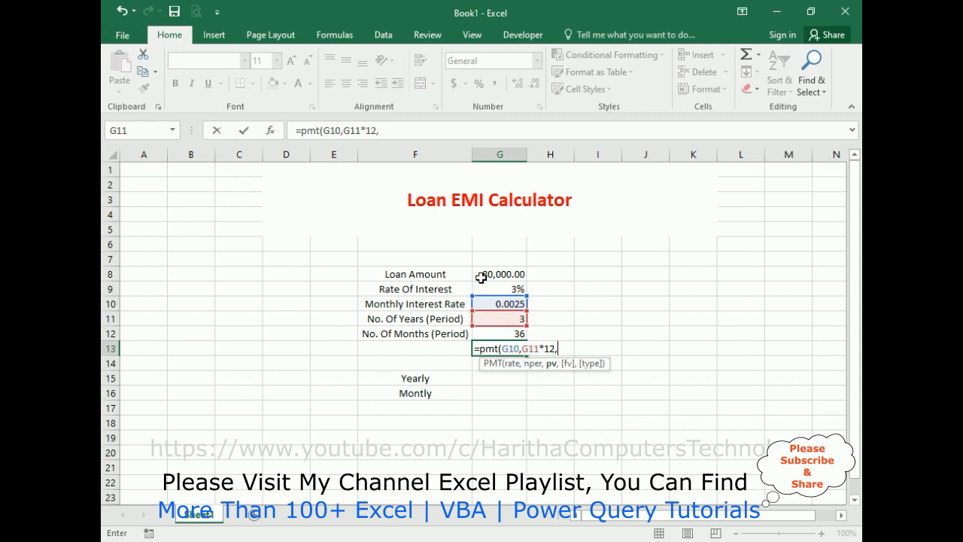
pyautogui.click(489, 275)
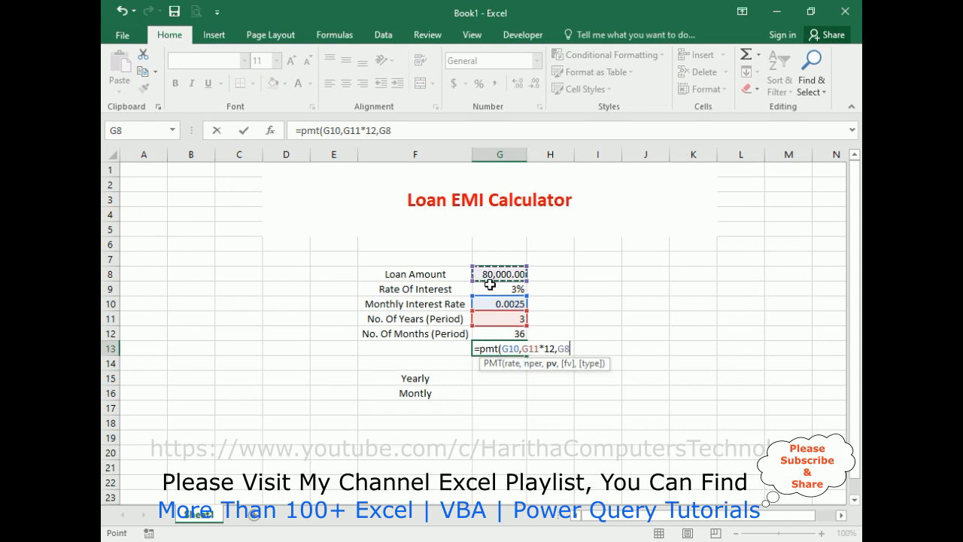
pyautogui.write(')')
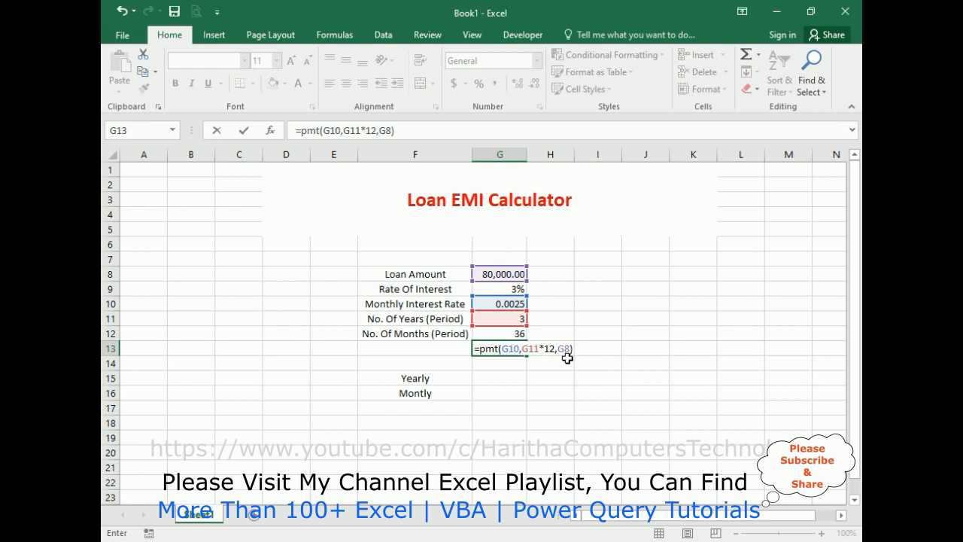
pyautogui.press('Return')
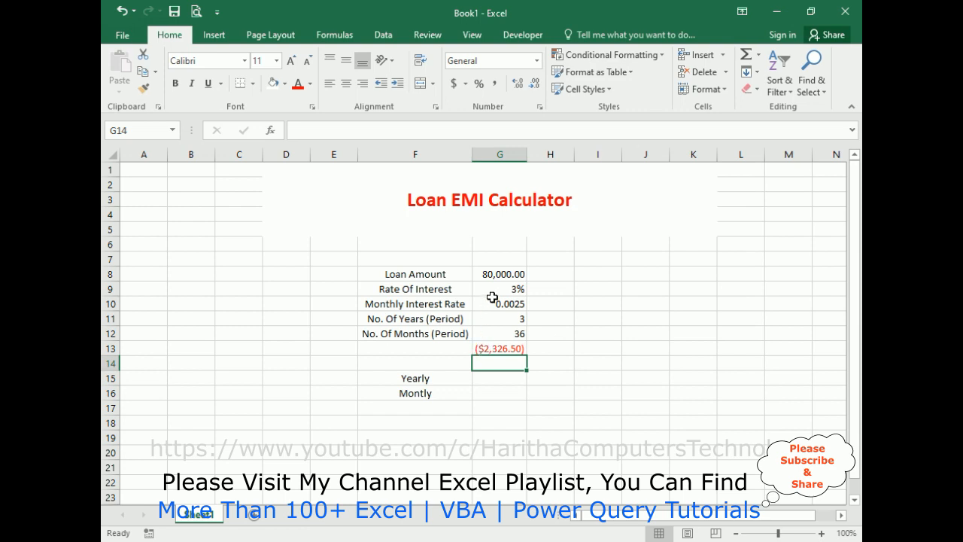
# Step: Change the number of years in G11 to 2
pyautogui.doubleClick(518, 318)
pyautogui.press('BackSpace')
pyautogui.press('Return')
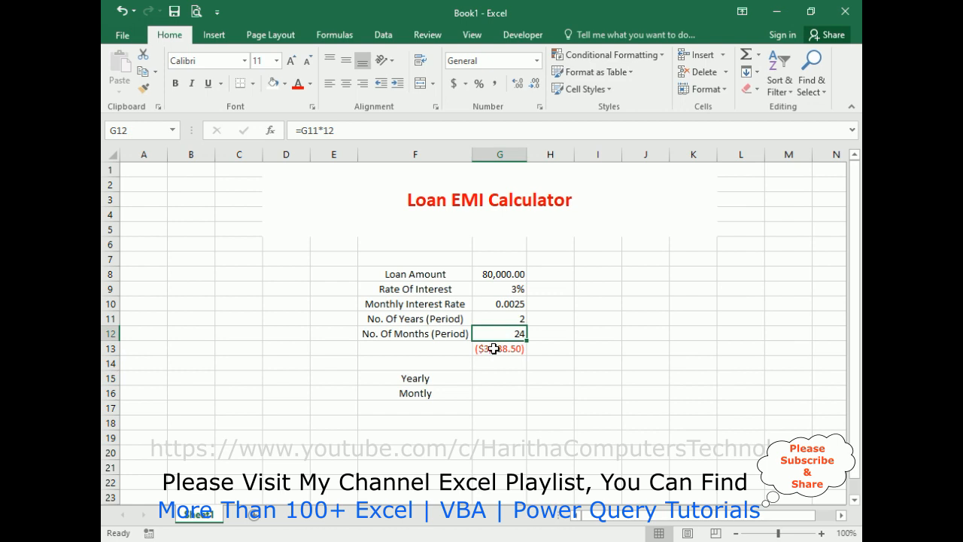
# Step: Format the payment in G13 as Accounting with the ₹ Hindi symbol and autofit the width of column G
pyautogui.click(493, 348)
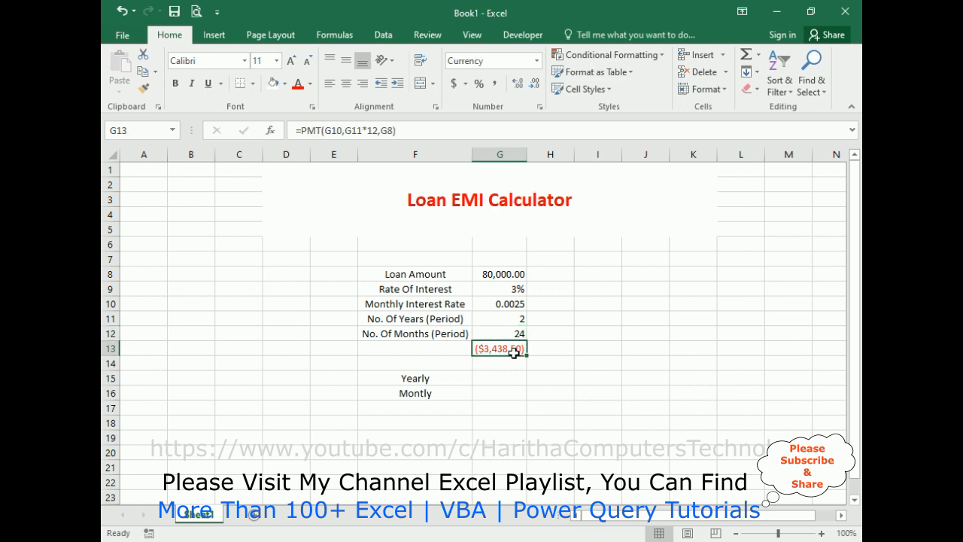
pyautogui.rightClick(513, 352)
pyautogui.click(546, 289)
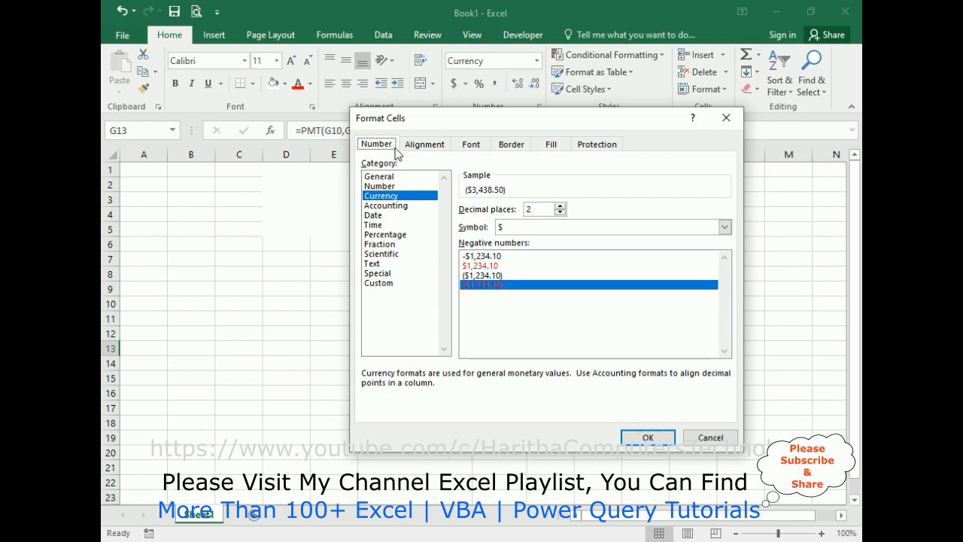
pyautogui.click(386, 207)
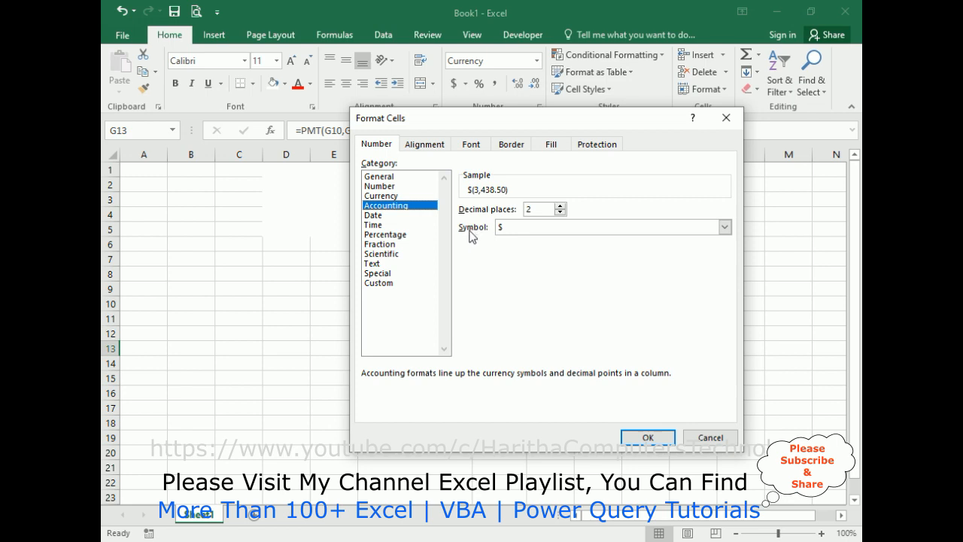
pyautogui.click(724, 227)
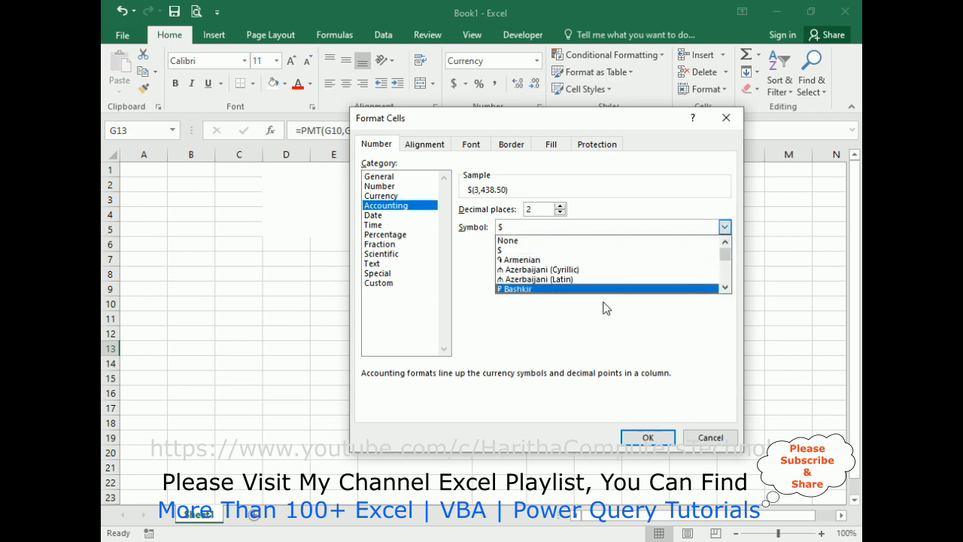
pyautogui.click(726, 288)
pyautogui.click(726, 288)
pyautogui.click(726, 288)
pyautogui.click(726, 288)
pyautogui.click(725, 288)
pyautogui.click(725, 288)
pyautogui.click(725, 288)
pyautogui.click(726, 288)
pyautogui.click(726, 288)
pyautogui.click(724, 288)
pyautogui.click(724, 288)
pyautogui.click(724, 288)
pyautogui.click(725, 288)
pyautogui.click(725, 288)
pyautogui.click(725, 288)
pyautogui.click(725, 288)
pyautogui.click(725, 289)
pyautogui.click(725, 288)
pyautogui.click(725, 288)
pyautogui.click(725, 289)
pyautogui.click(725, 288)
pyautogui.click(725, 289)
pyautogui.click(725, 288)
pyautogui.click(725, 288)
pyautogui.click(725, 288)
pyautogui.click(725, 288)
pyautogui.click(725, 288)
pyautogui.click(725, 288)
pyautogui.click(725, 288)
pyautogui.click(523, 279)
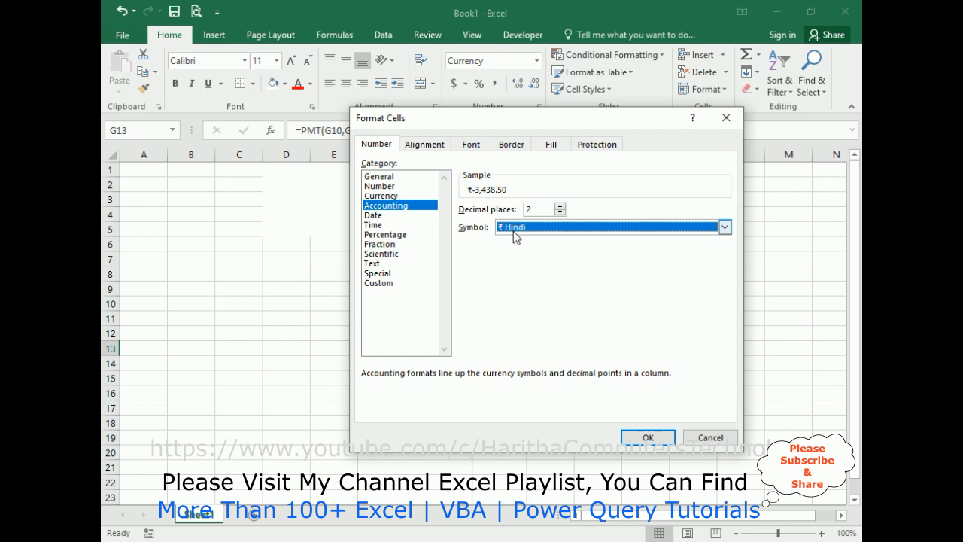
pyautogui.click(653, 439)
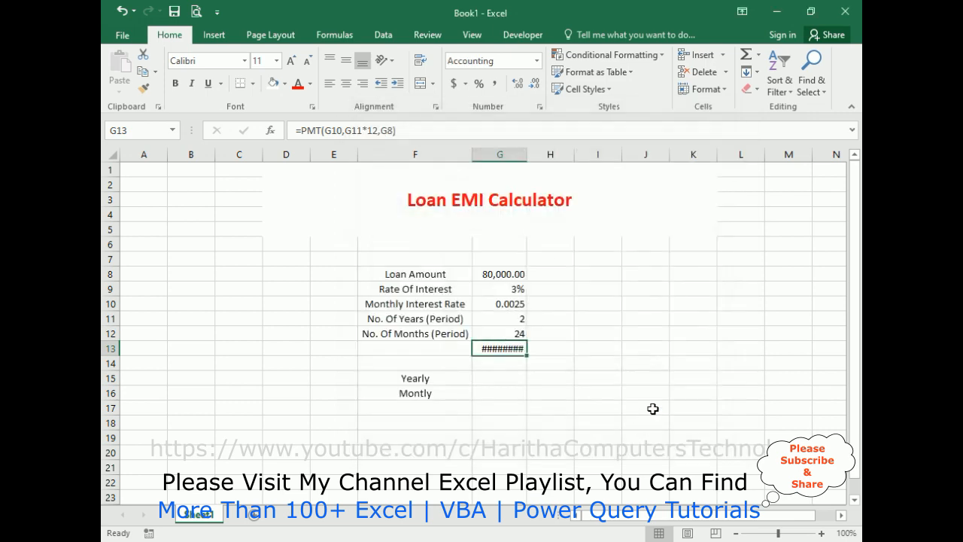
pyautogui.doubleClick(525, 154)
pyautogui.click(578, 346)
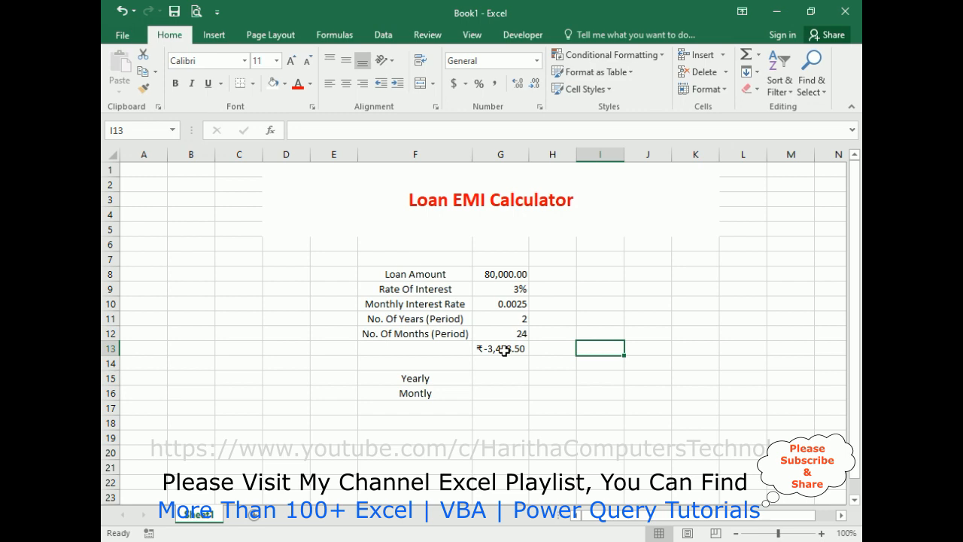
# Step: Add a minus sign before PMT in G13 so the formula reads =-PMT(G10,G11*12,G8)
pyautogui.click(501, 350)
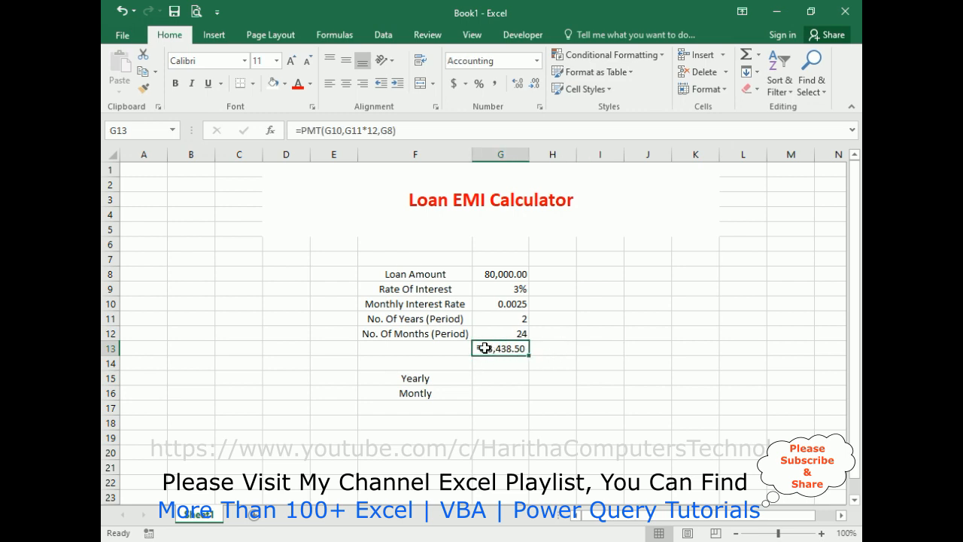
pyautogui.click(302, 132)
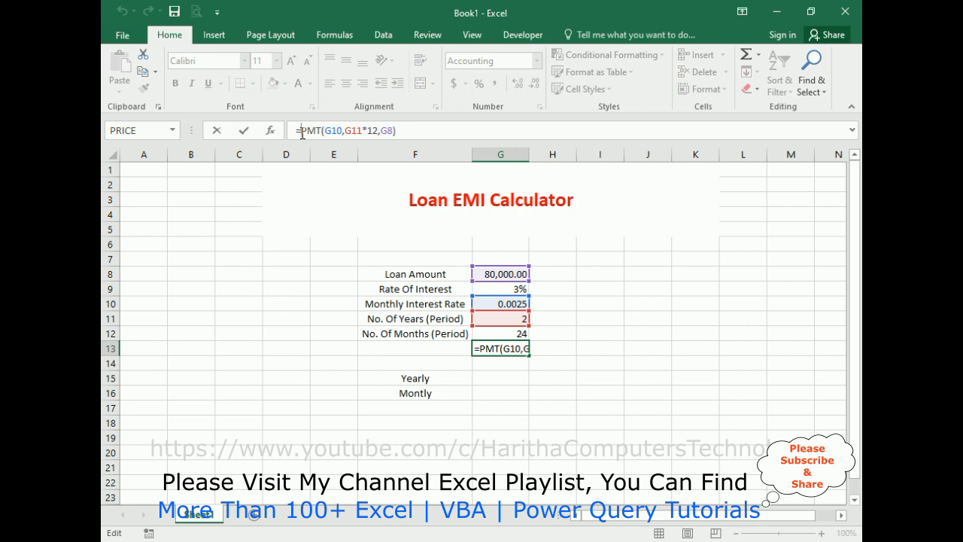
pyautogui.write('-')
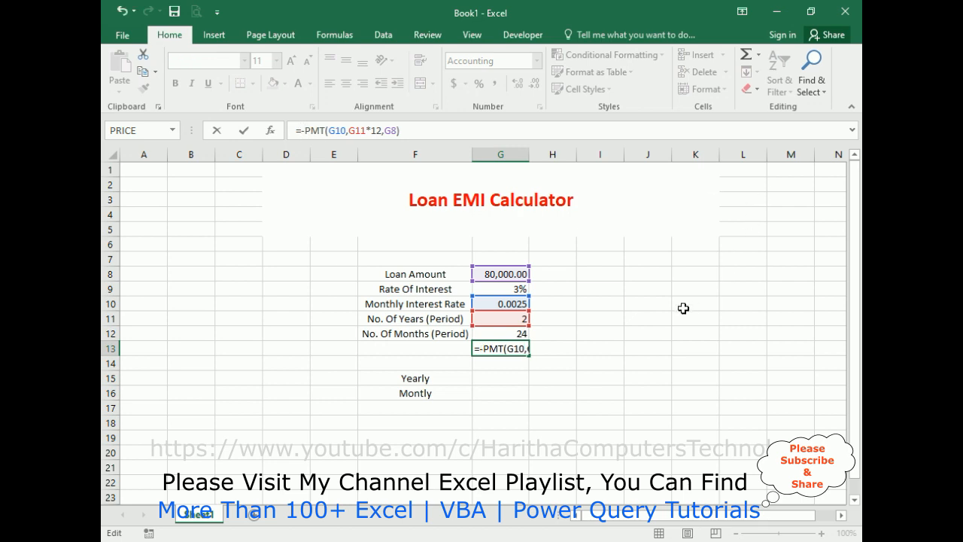
pyautogui.press('End')
pyautogui.press('Return')
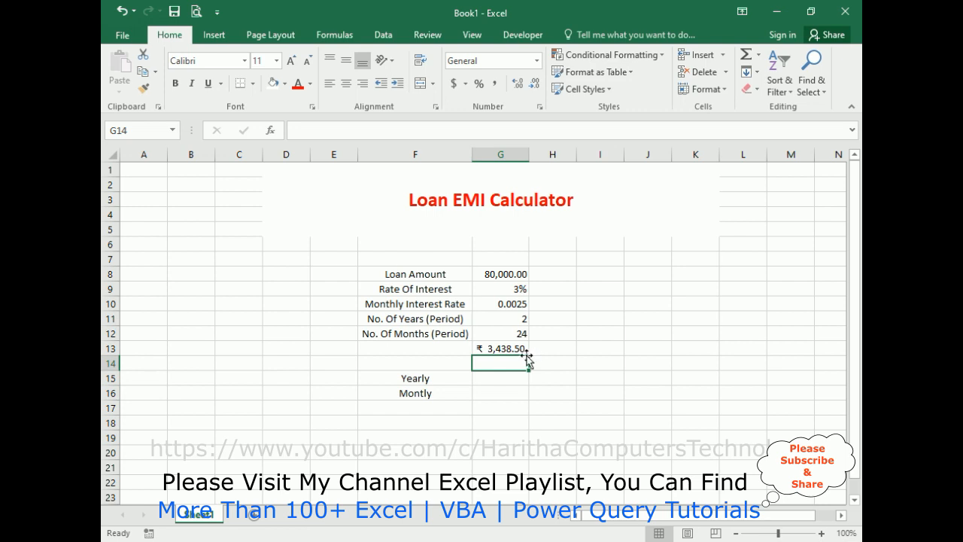
# Step: Change the number of years in G11 to 5
pyautogui.doubleClick(518, 319)
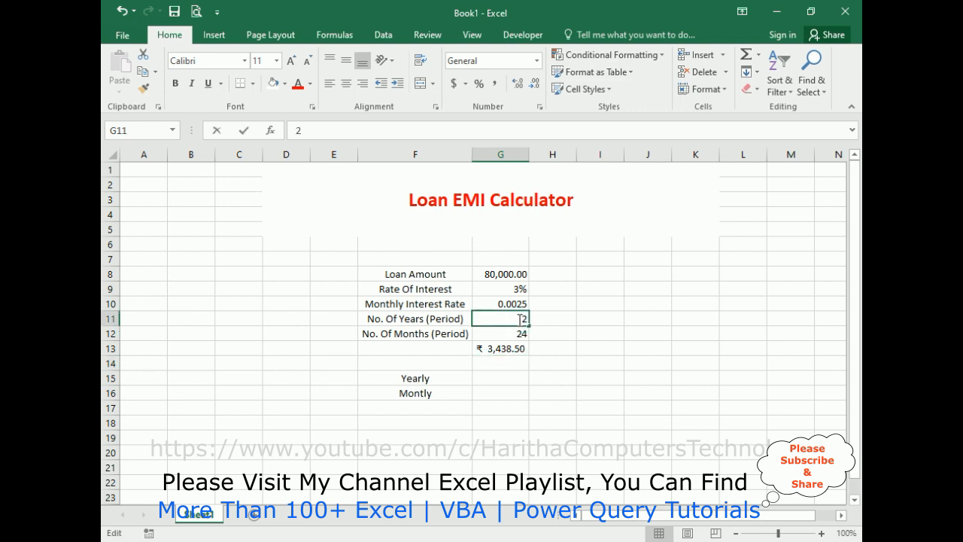
pyautogui.doubleClick(522, 319)
pyautogui.write('5')
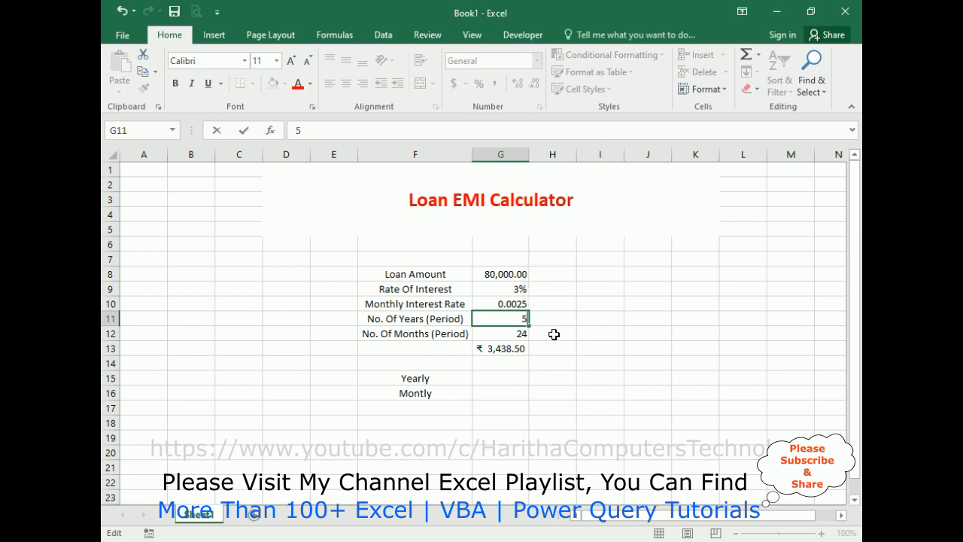
pyautogui.press('Return')
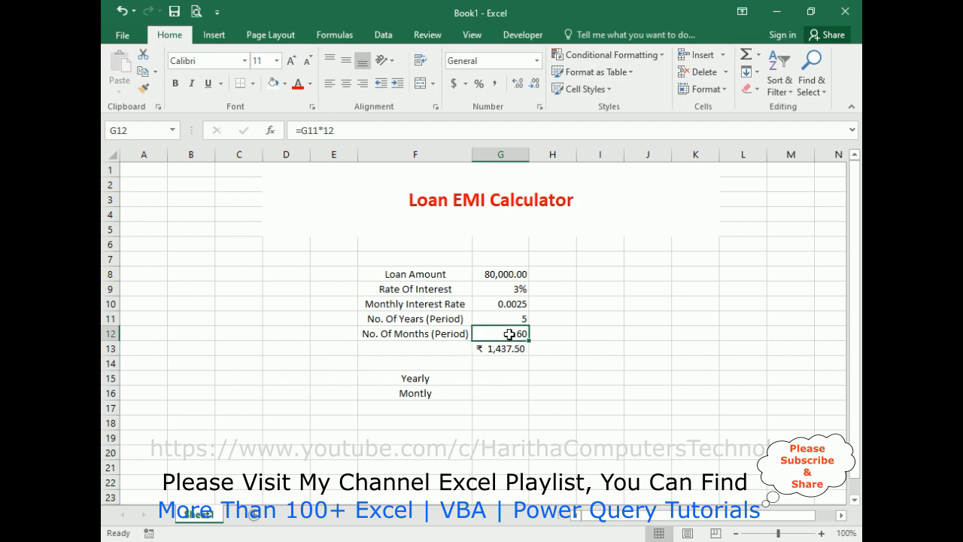
# Step: Change the loan amount in G8 to 100000
pyautogui.doubleClick(484, 274)
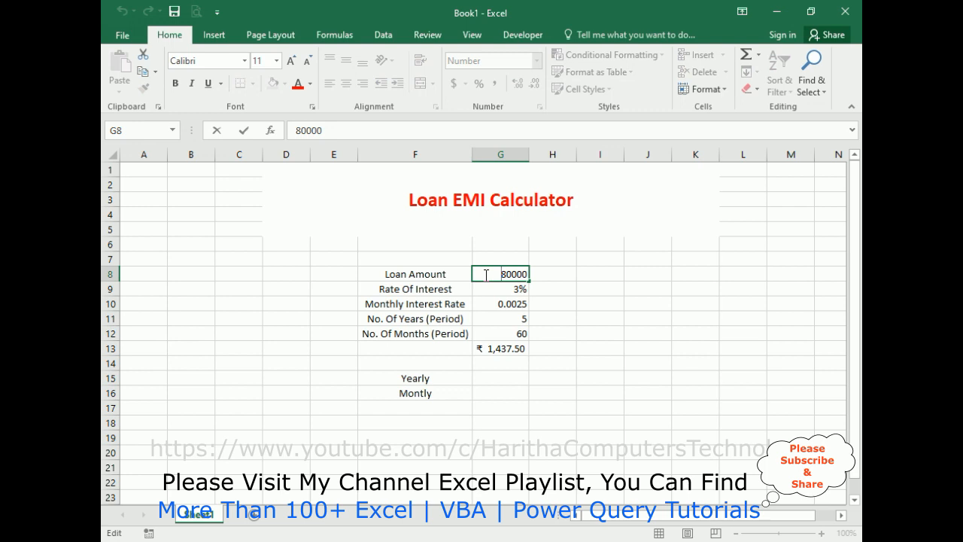
pyautogui.press('Delete')
pyautogui.press('Return')
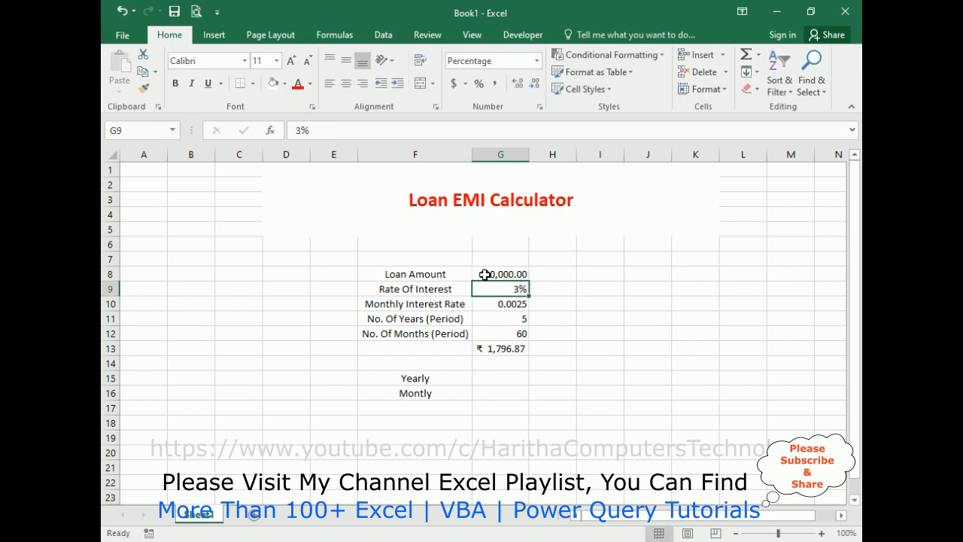
# Step: Change the number of years in G11 to 2
pyautogui.press('Down')
pyautogui.press('Down')
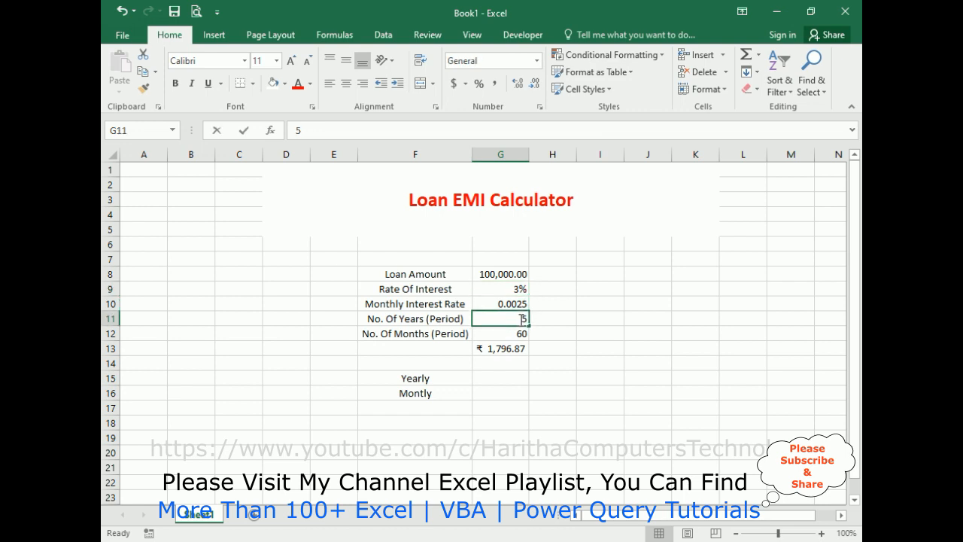
pyautogui.write('2')
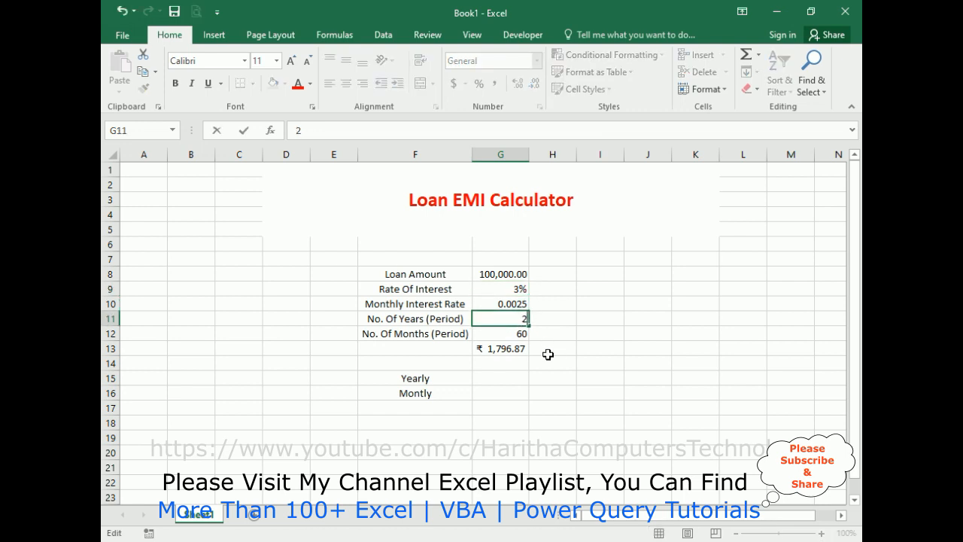
pyautogui.press('Return')
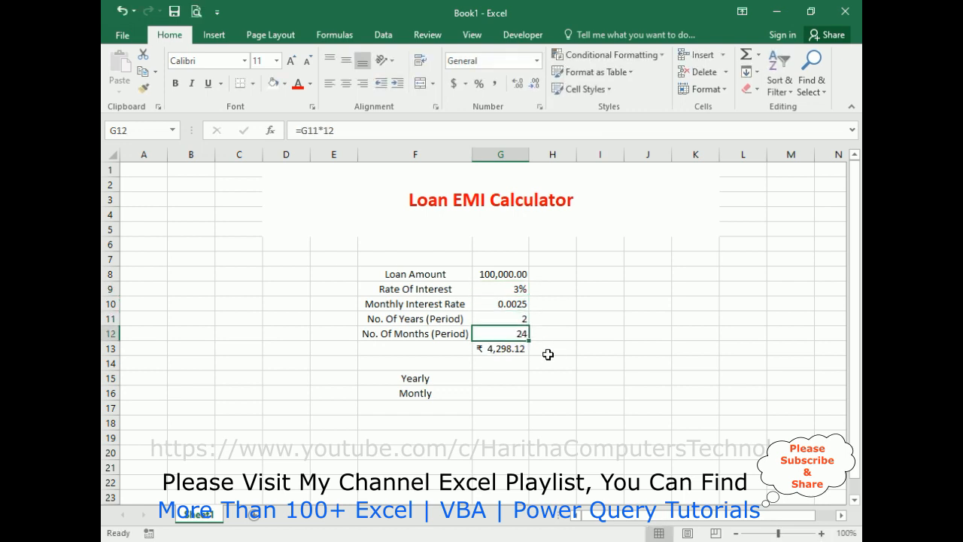
# Step: Calculate the yearly payment in G15 with the formula =G13*12
pyautogui.click(488, 378)
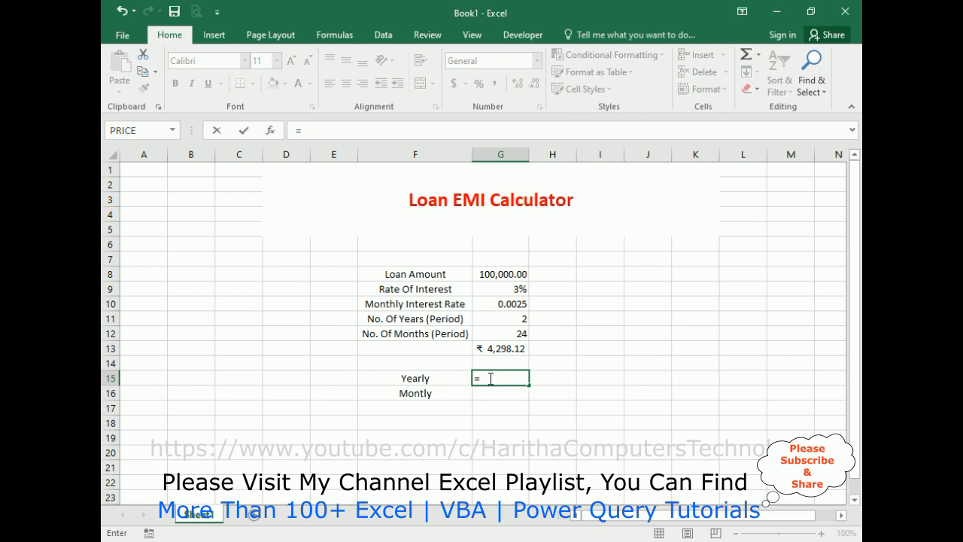
pyautogui.click(499, 348)
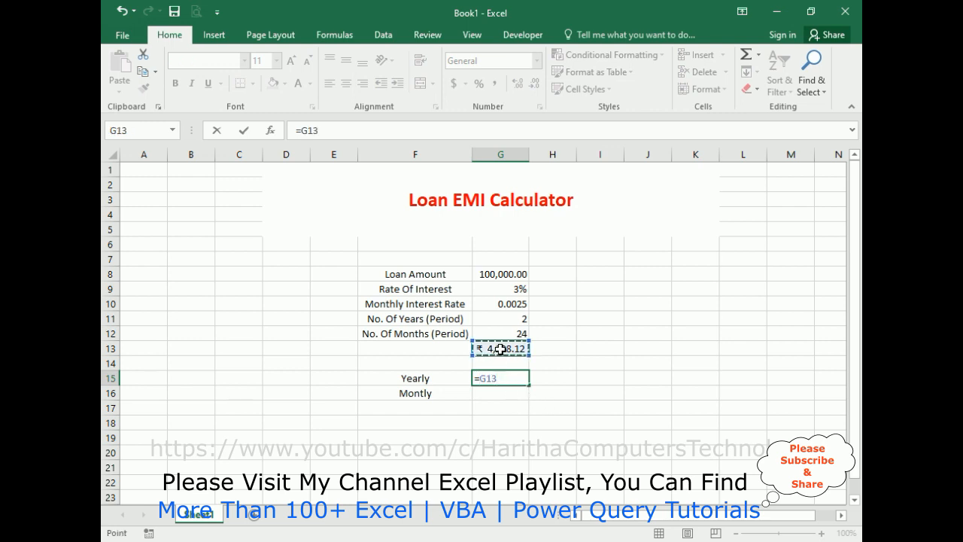
pyautogui.write('*12')
pyautogui.press('Return')
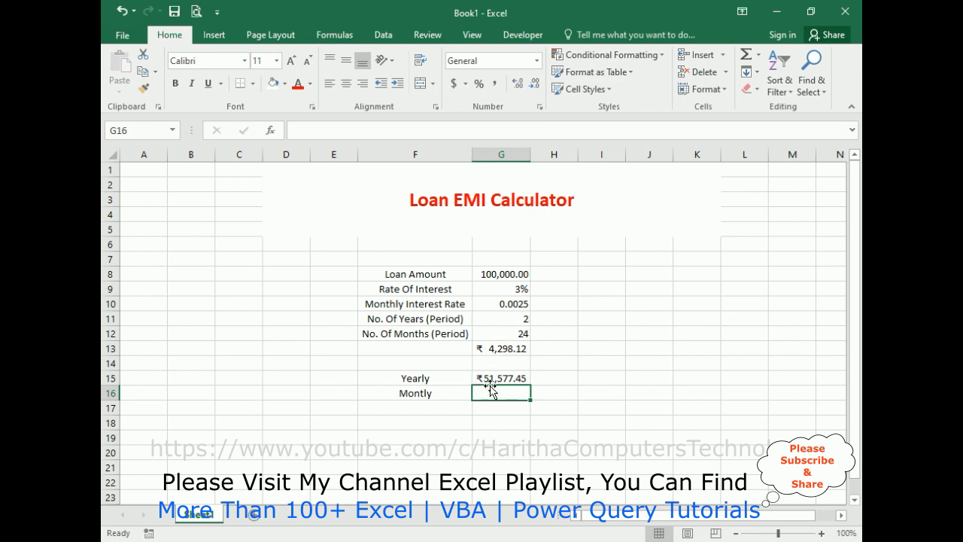
# Step: Link the monthly payment in G16 to the calculated EMI with the formula =G13
pyautogui.doubleClick(490, 392)
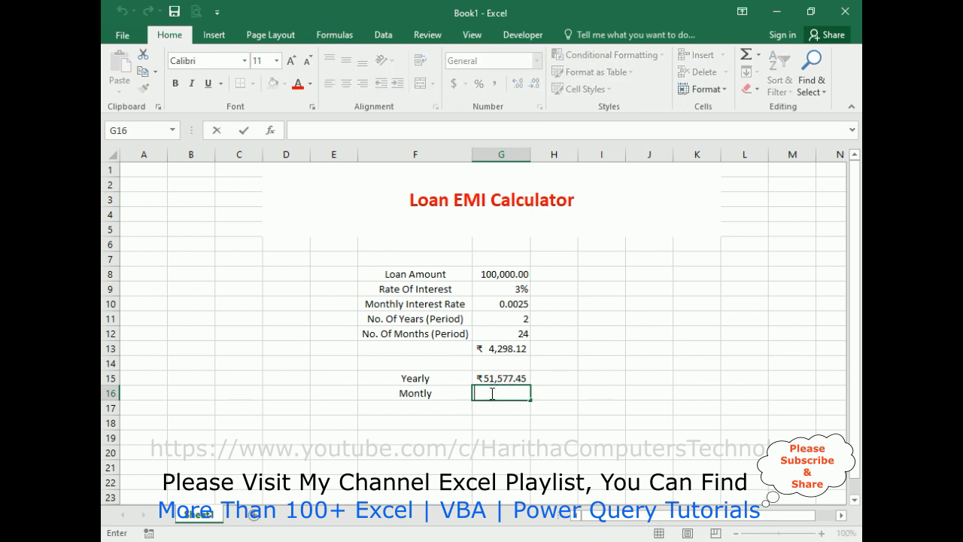
pyautogui.write('=')
pyautogui.click(490, 349)
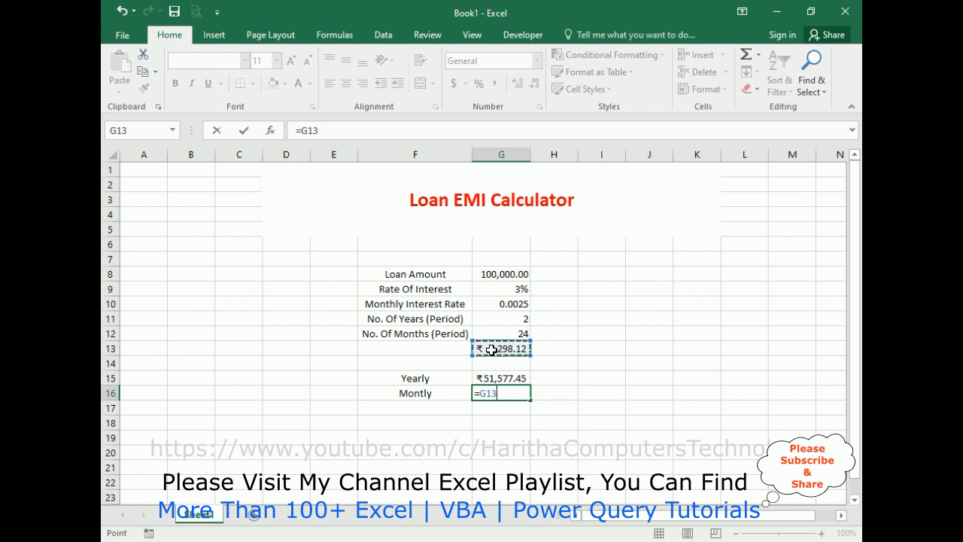
pyautogui.press('Return')
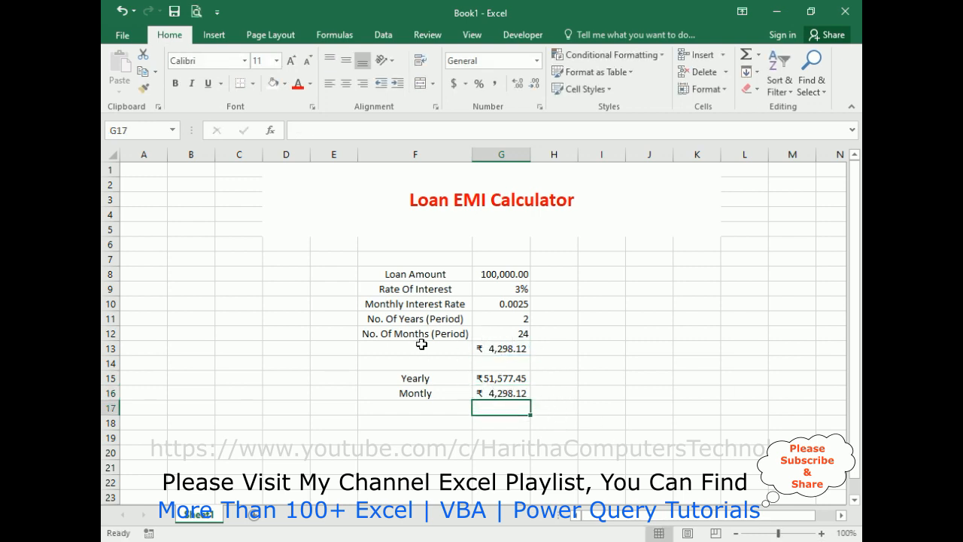
# Step: Start a CONCATENATE formula in F17 whose first text is "For " with a trailing space, ready for a second argument
pyautogui.click(402, 408)
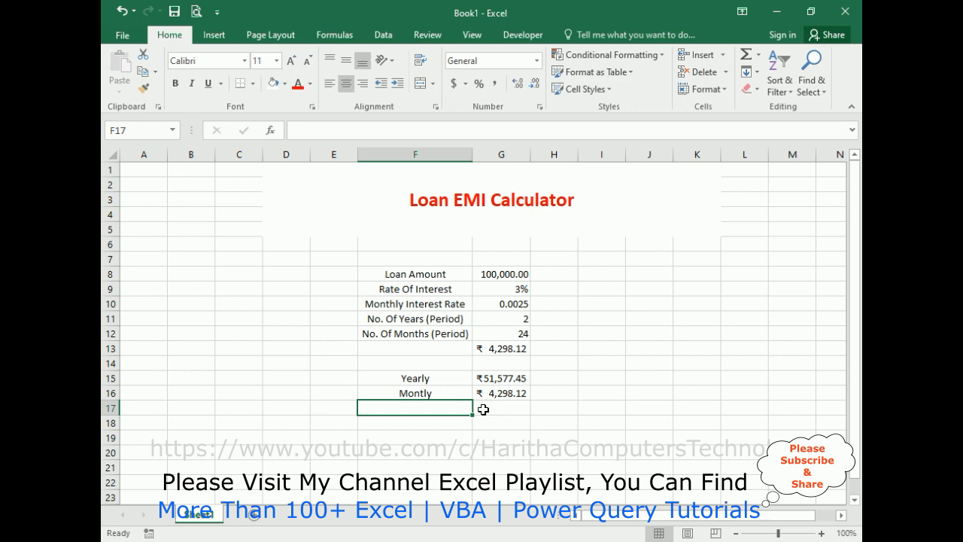
pyautogui.write('=')
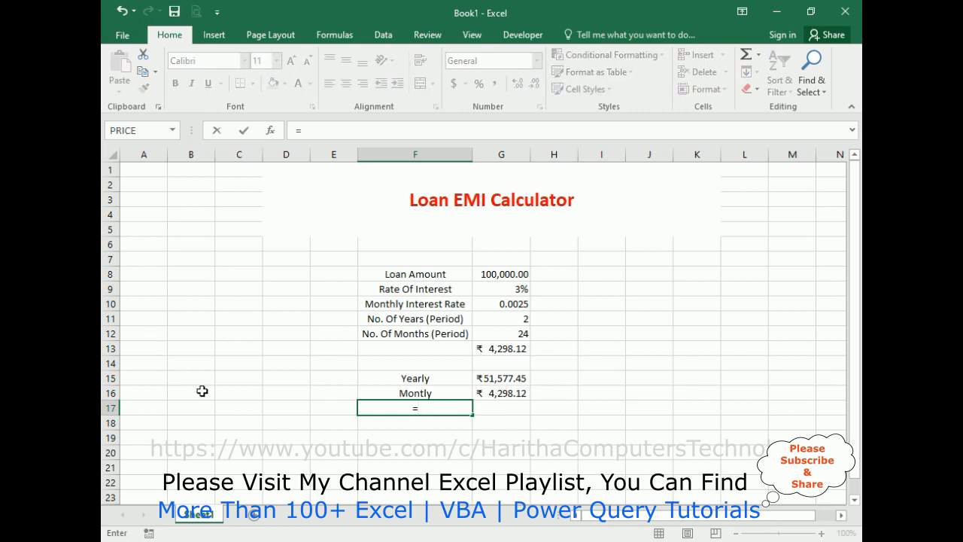
pyautogui.write('con')
pyautogui.press('Tab')
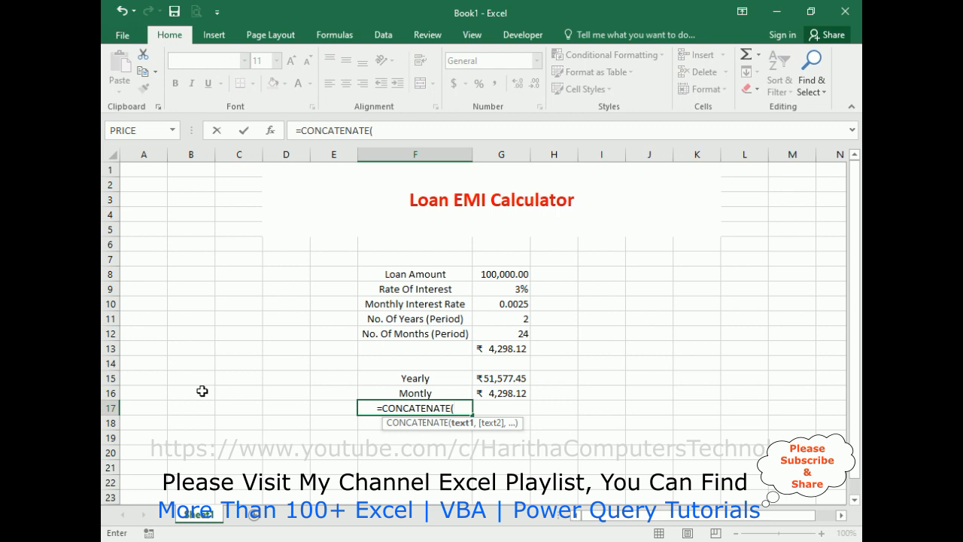
pyautogui.write('""')
pyautogui.press('Left')
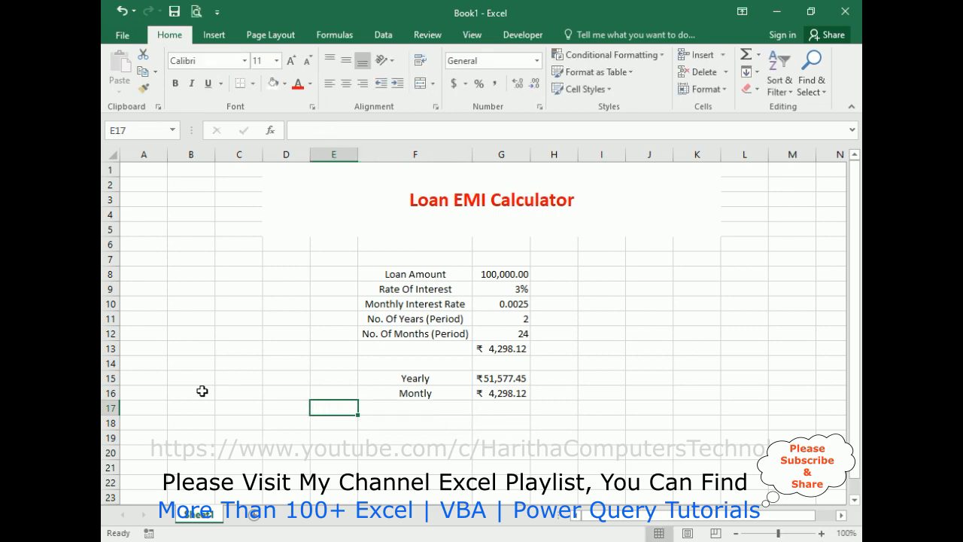
pyautogui.press('Right')
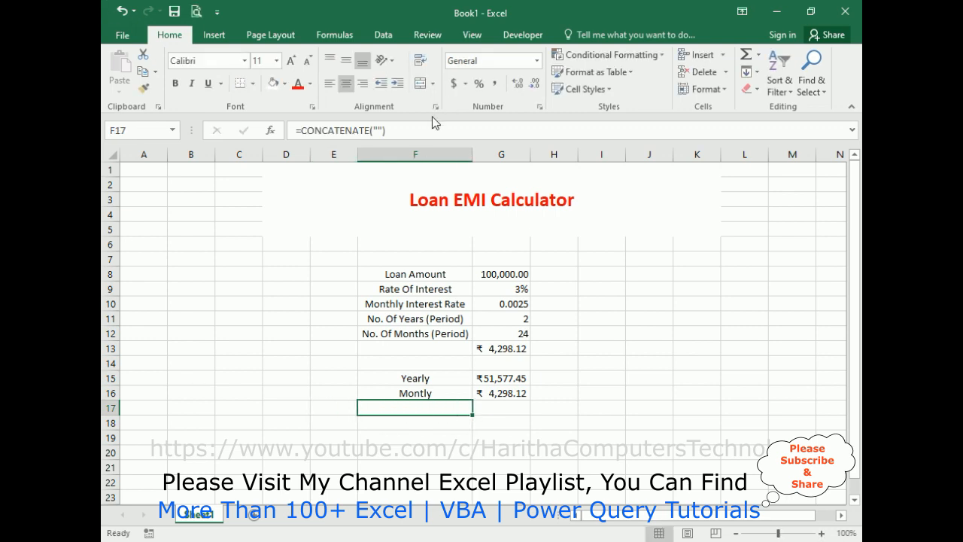
pyautogui.click(377, 132)
pyautogui.write('For"')
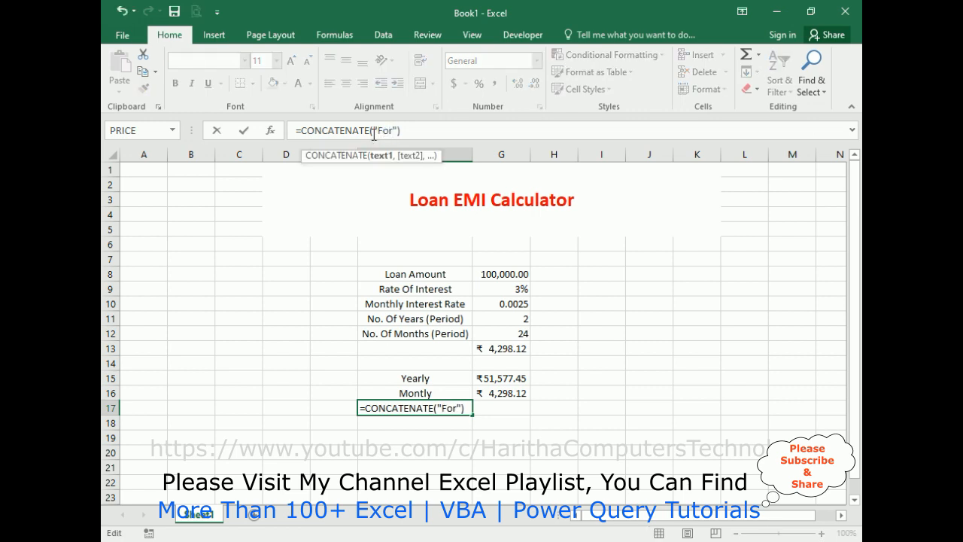
pyautogui.write(',')
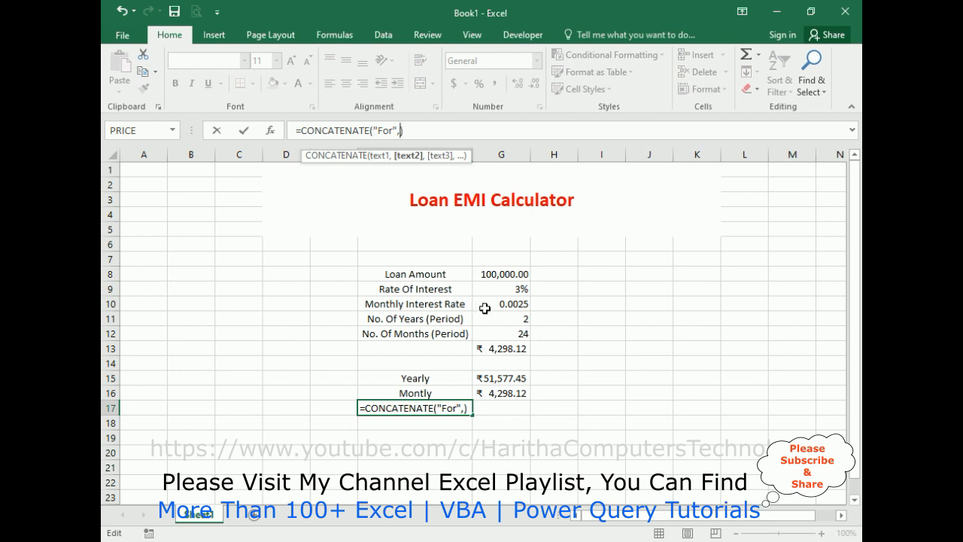
pyautogui.click(398, 132)
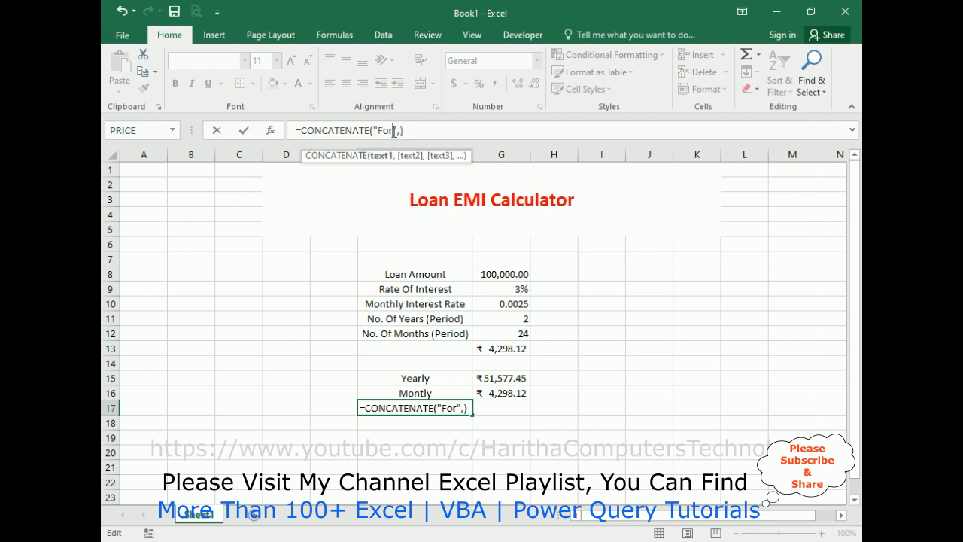
pyautogui.click(404, 131)
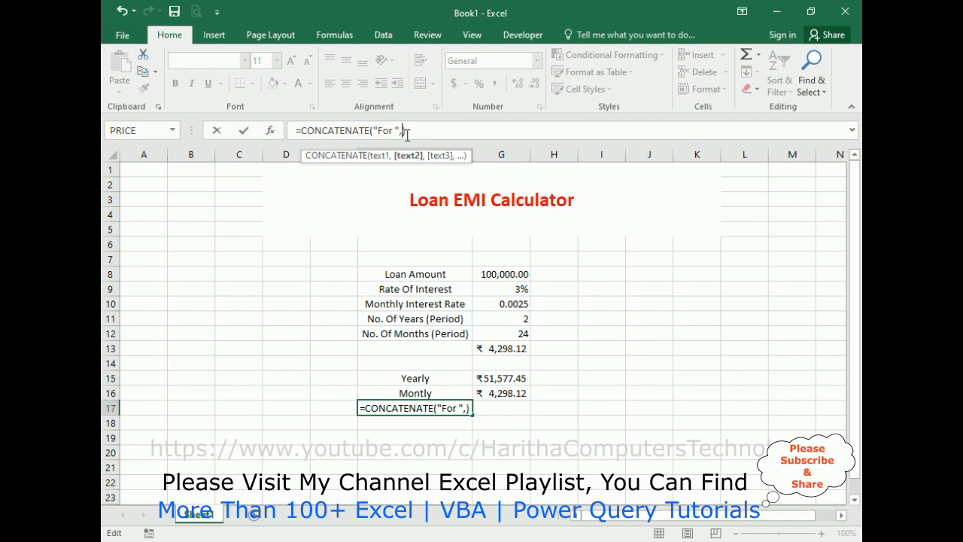
# Step: Complete the F17 label formula with the years cell and unit text so it reads =CONCATENATE("For ",G11," Years")
pyautogui.click(507, 321)
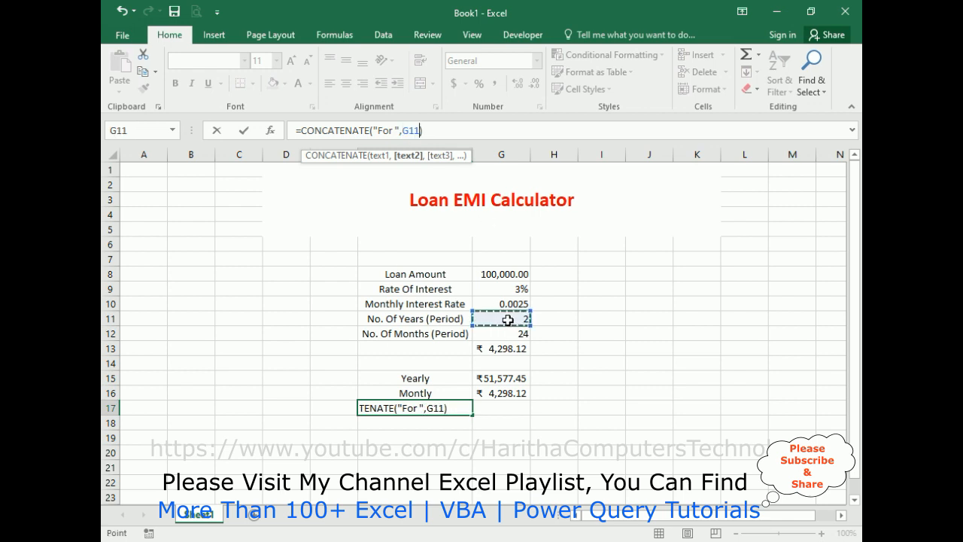
pyautogui.write(',')
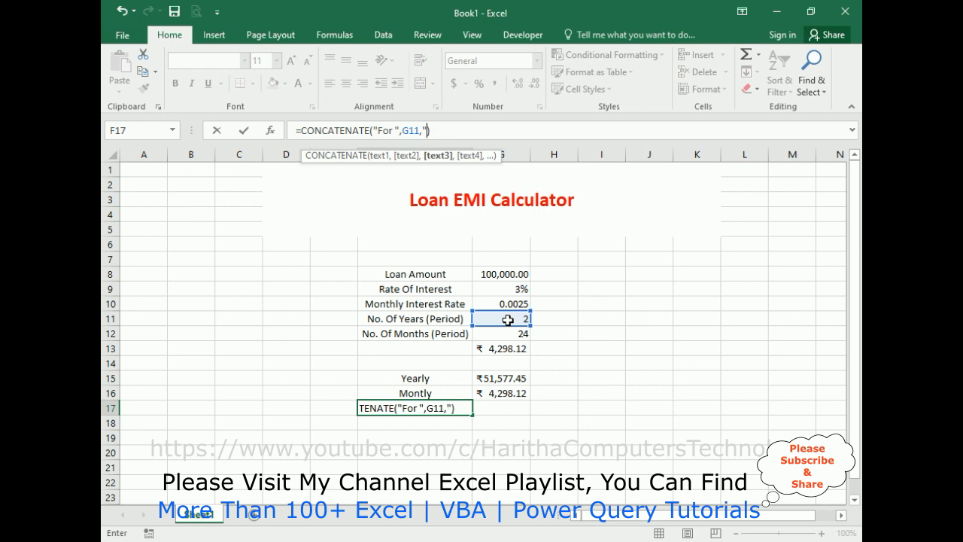
pyautogui.hotkey('shift', 'Tab')
pyautogui.press('Right')
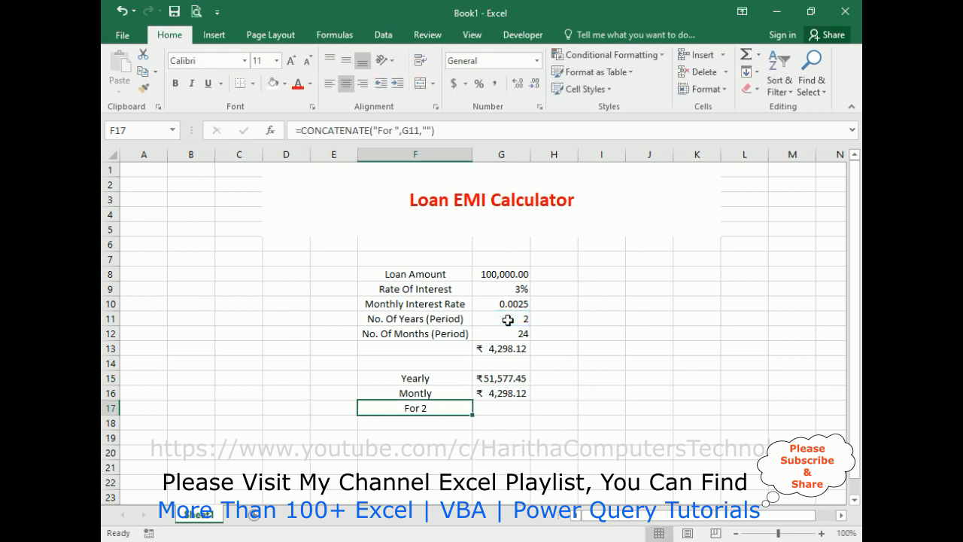
pyautogui.click(428, 130)
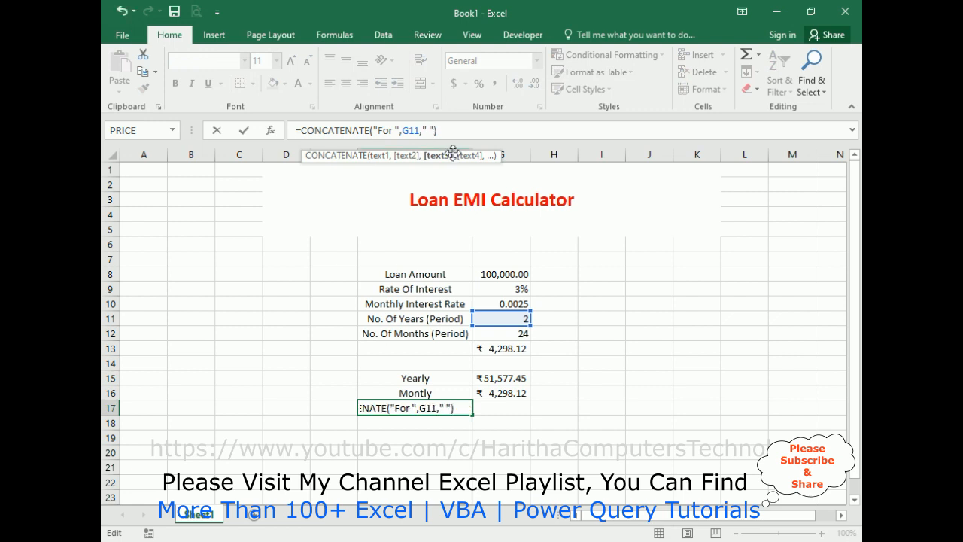
pyautogui.write('Years')
pyautogui.press('End')
pyautogui.press('Return')
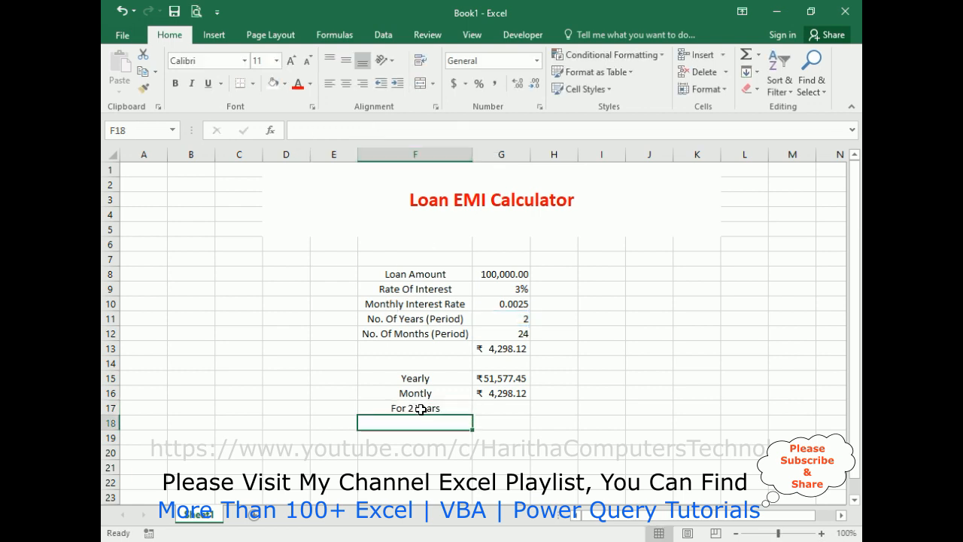
# Step: Calculate the total repayment over the whole period in G17 with the formula =G11*G15
pyautogui.click(491, 409)
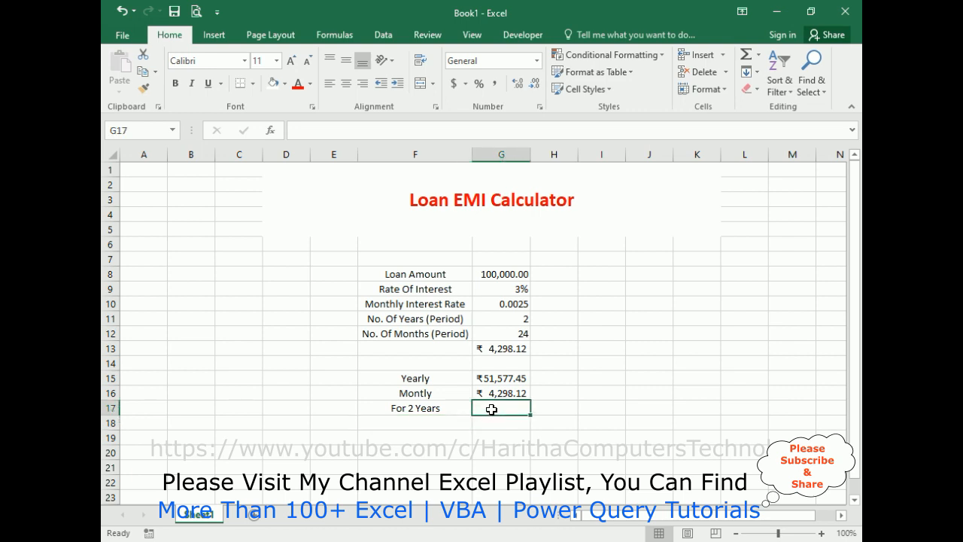
pyautogui.write('=')
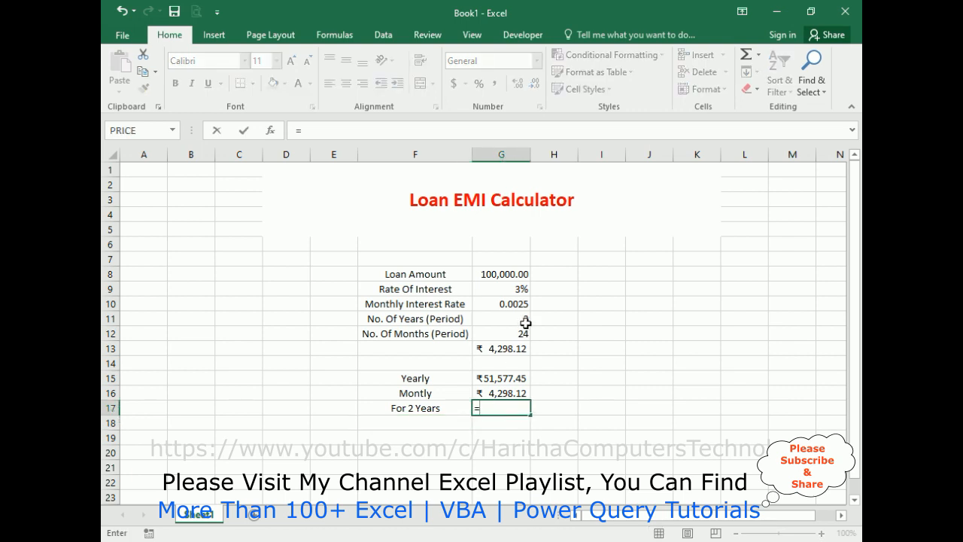
pyautogui.click(525, 322)
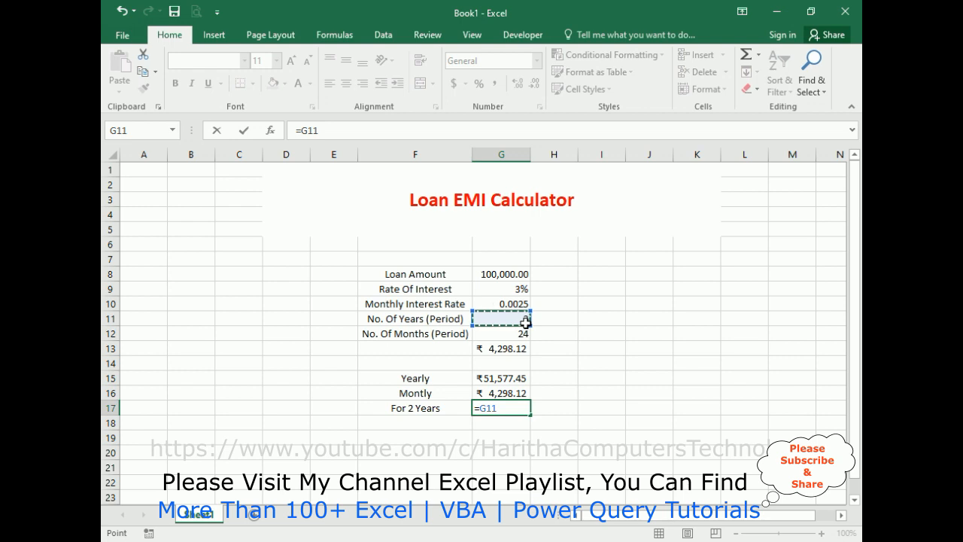
pyautogui.write('*12')
pyautogui.click(514, 407)
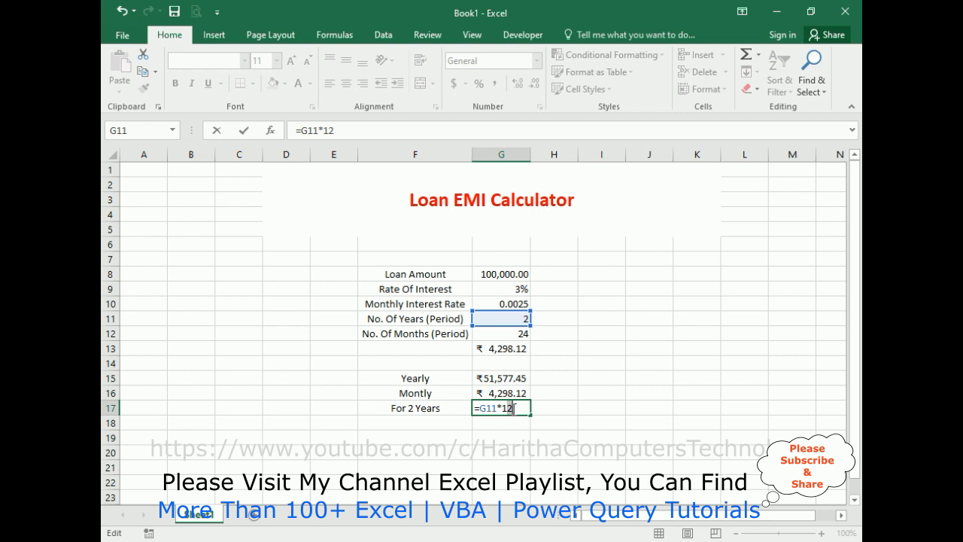
pyautogui.press('BackSpace')
pyautogui.press('BackSpace')
pyautogui.click(498, 377)
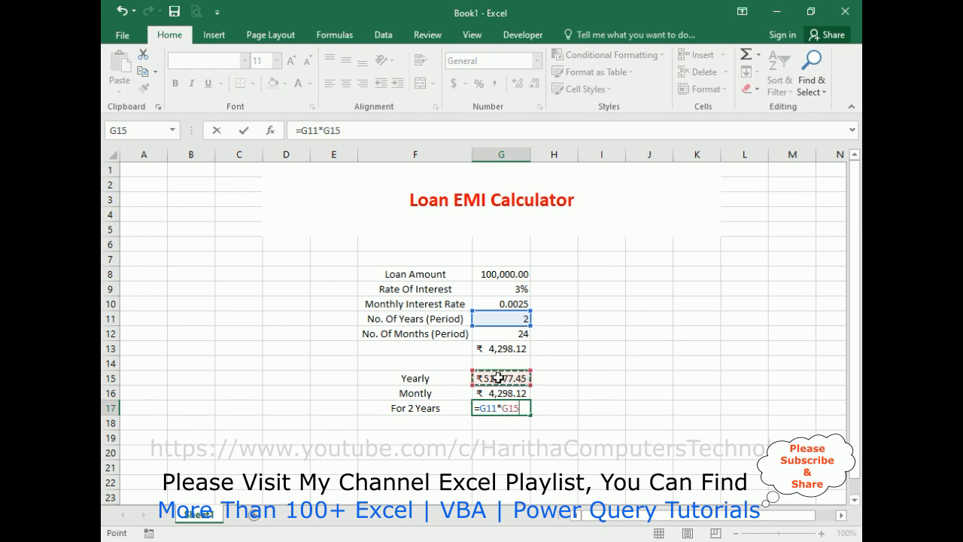
pyautogui.press('Return')
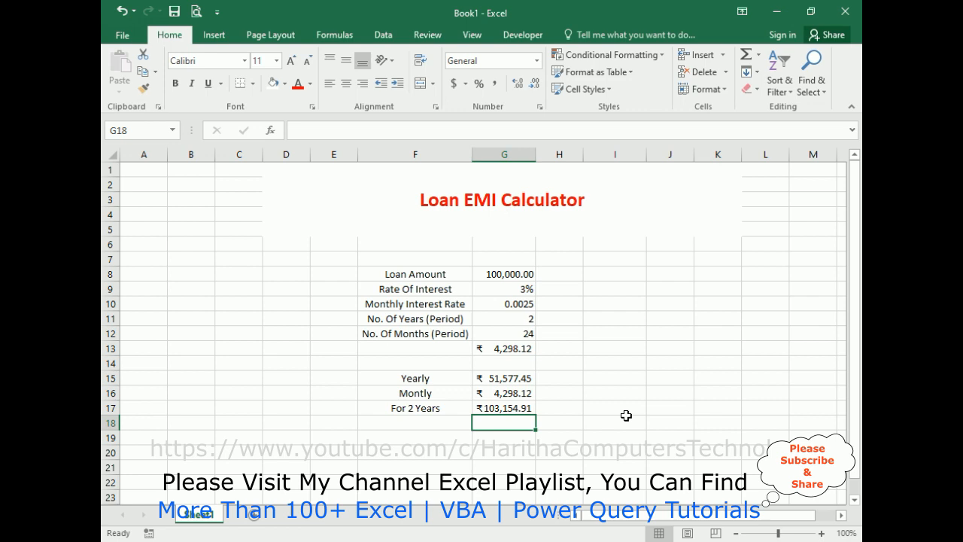
# Step: Change the loan amount in G8 to 50000
pyautogui.doubleClick(496, 273)
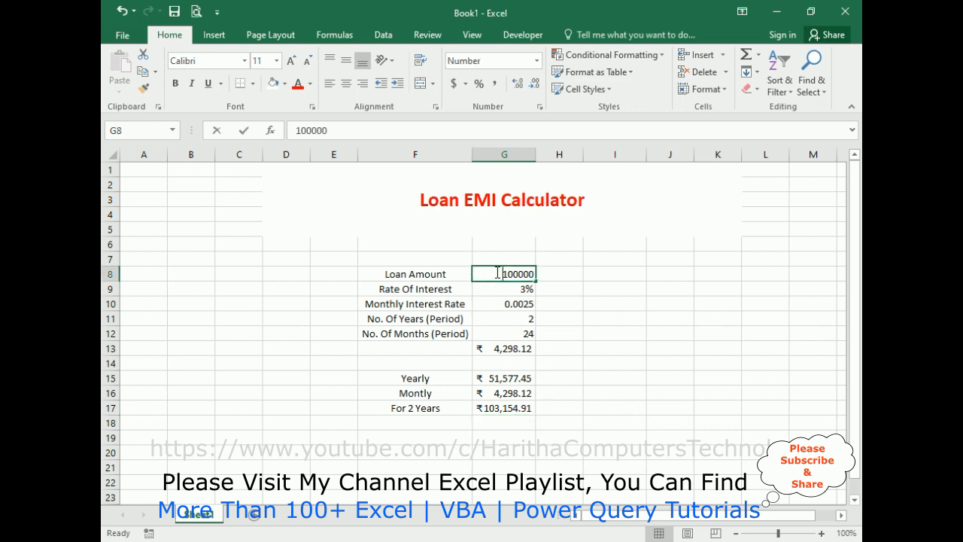
pyautogui.press('Delete')
pyautogui.press('Delete')
pyautogui.write('5')
pyautogui.press('Return')
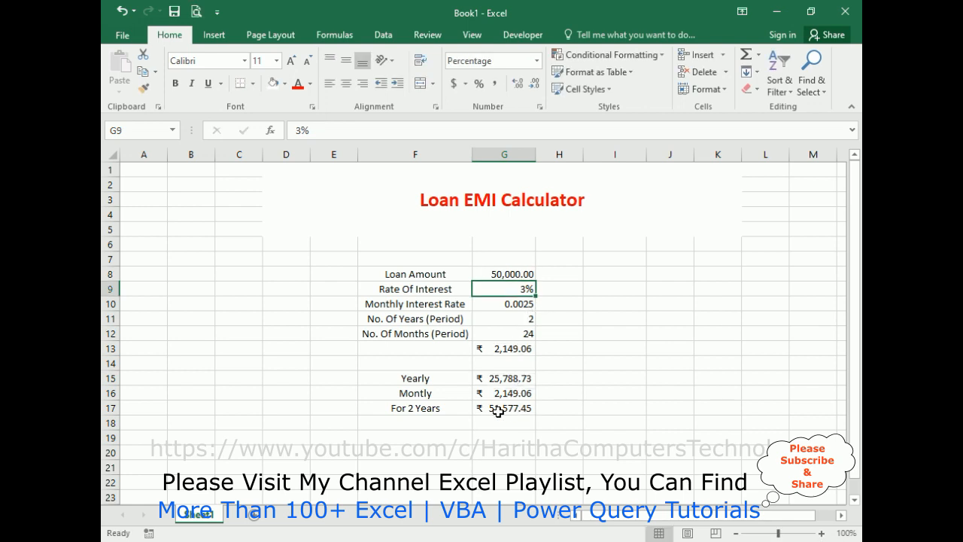
# Step: Change the rate of interest in G9 to 10%
pyautogui.doubleClick(520, 289)
pyautogui.press('BackSpace')
pyautogui.write('10')
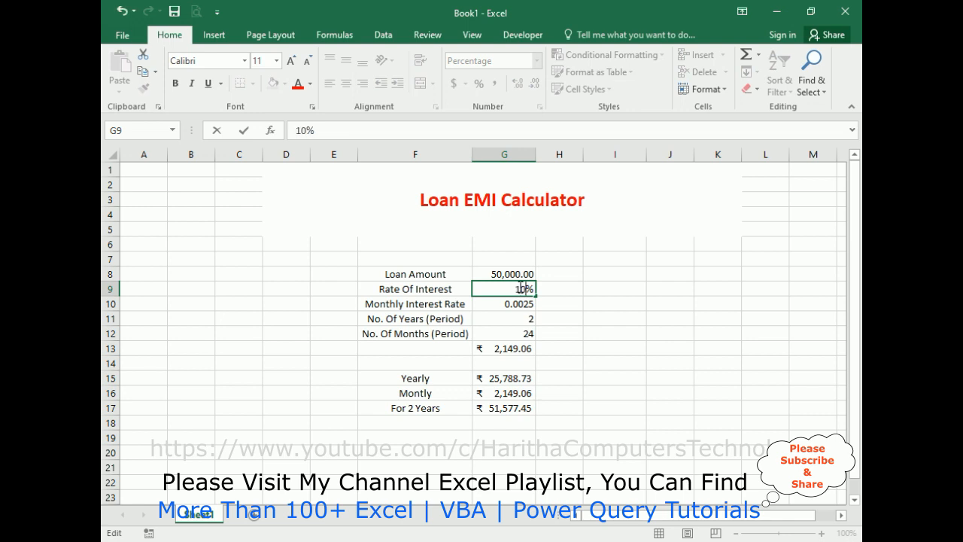
pyautogui.press('Return')
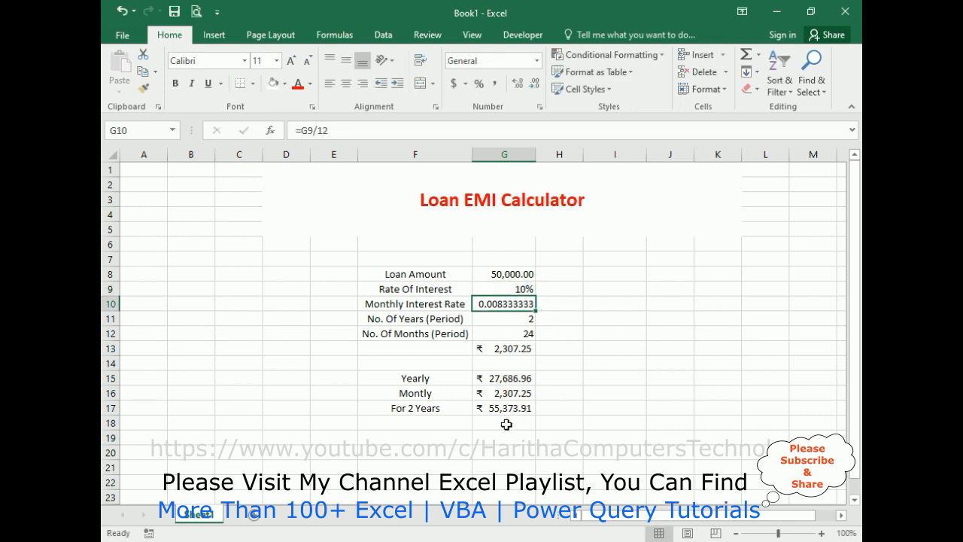
# Step: Set the loan period in G11 to 5 years
pyautogui.doubleClick(524, 320)
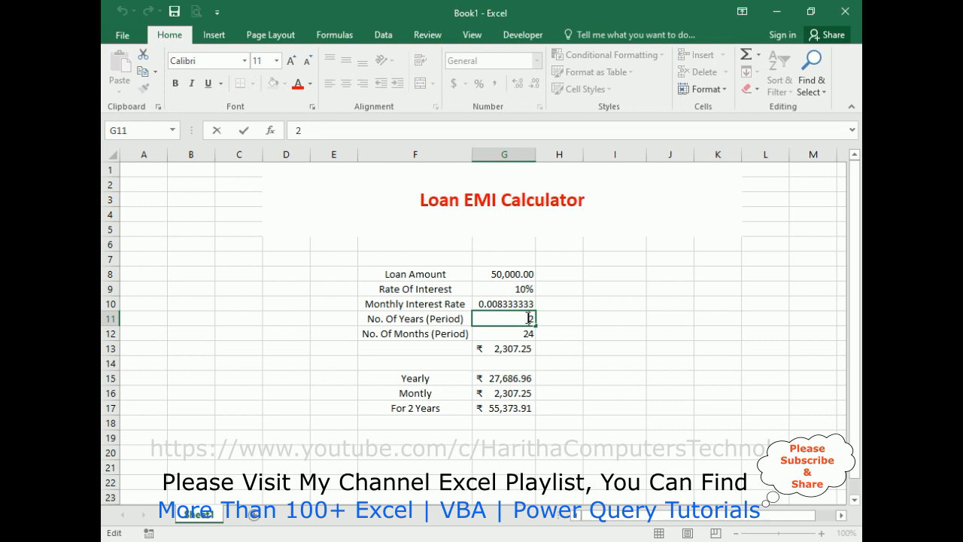
pyautogui.press('BackSpace')
pyautogui.write('5')
pyautogui.press('Return')
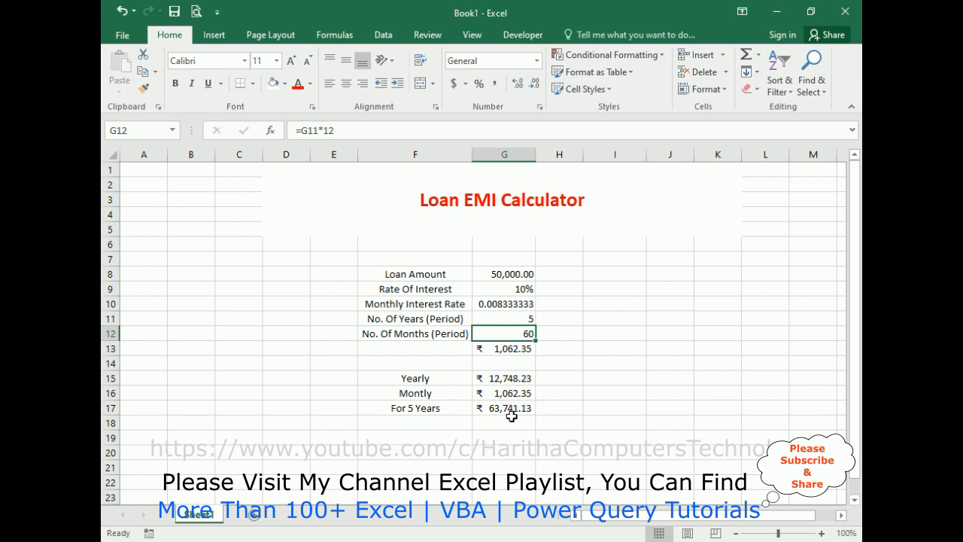
pyautogui.click(597, 379)
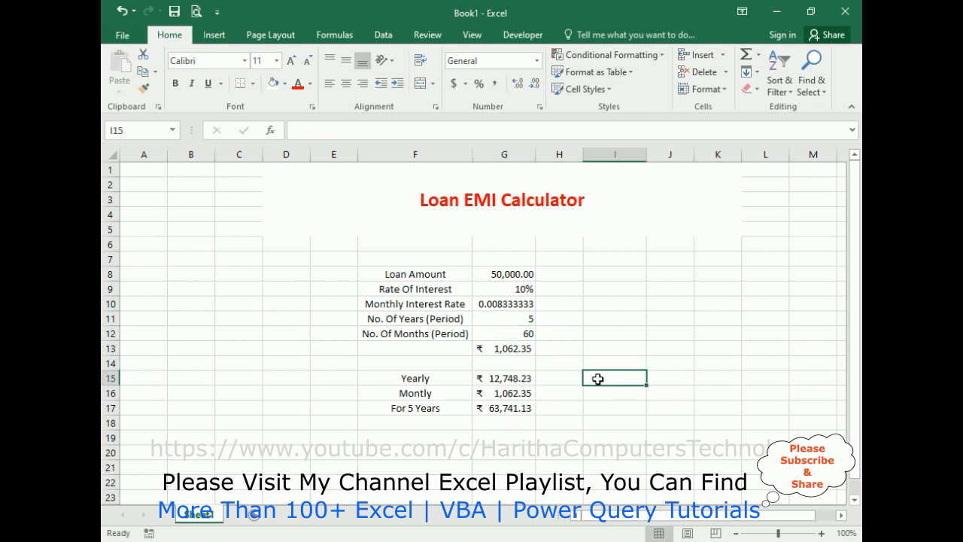